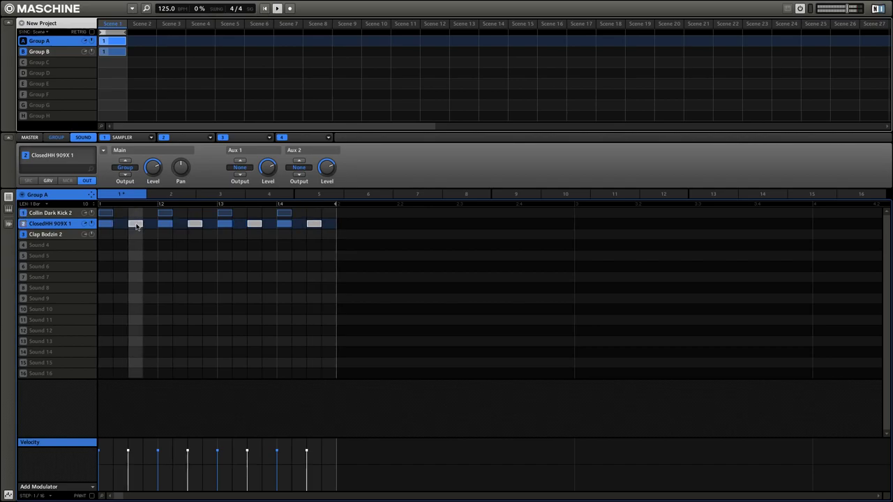
# Add Clap Bodzin 2 hits on beats 2 and 4, and insert EQ and Metaverb effects on the clap sound
pyautogui.click(163, 236)
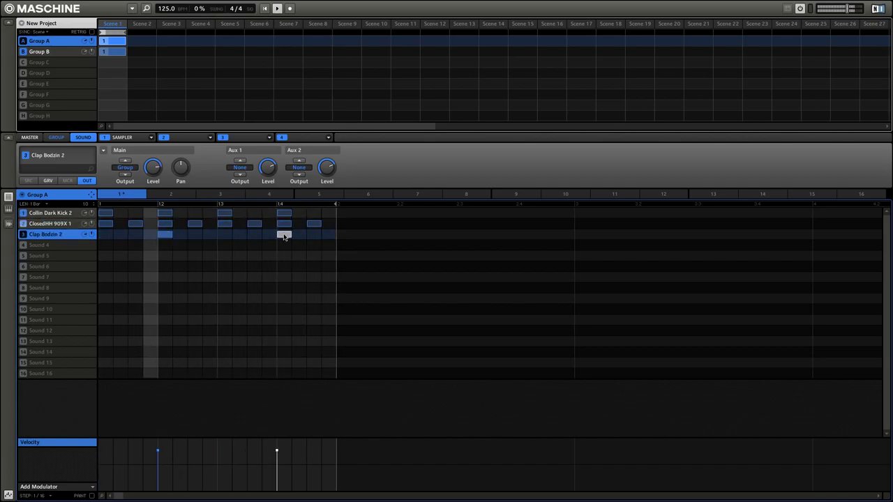
pyautogui.click(210, 138)
pyautogui.click(168, 200)
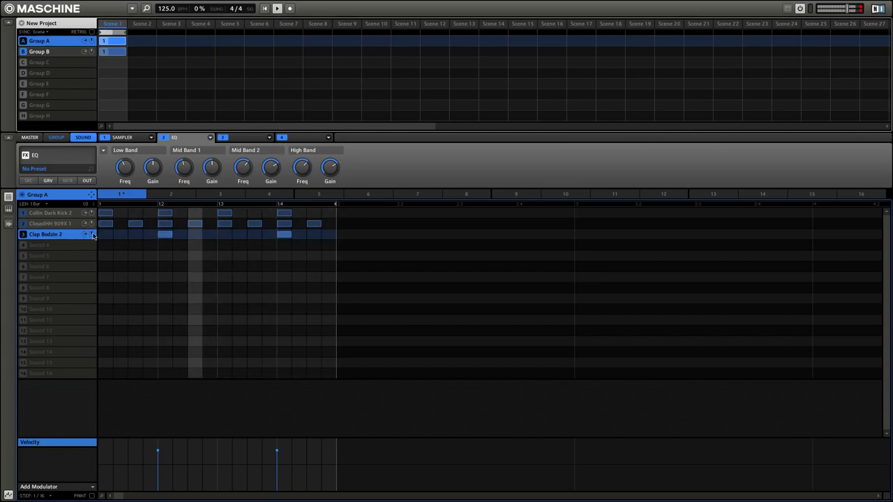
pyautogui.click(269, 138)
pyautogui.click(236, 269)
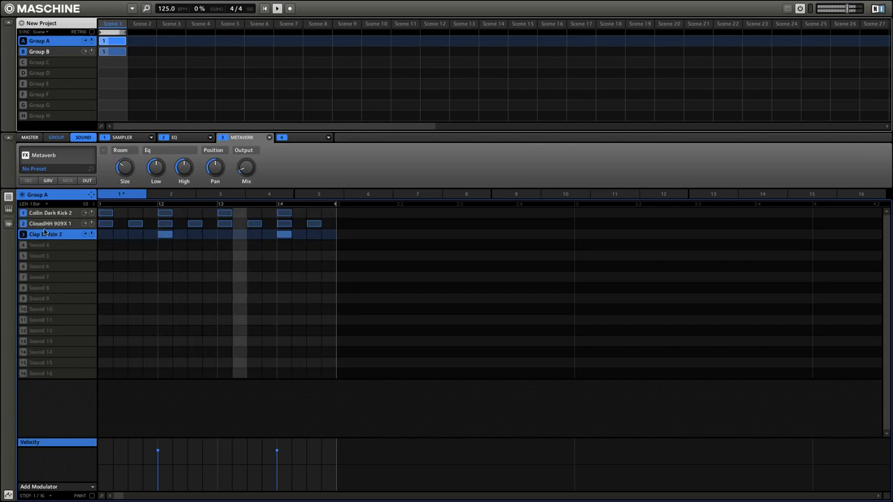
# In Group B's pattern, place Blip FrenchKissed on steps 2, 6, 10 and 14, and Blip Herbert 1 on steps 7 and 15
pyautogui.click(114, 52)
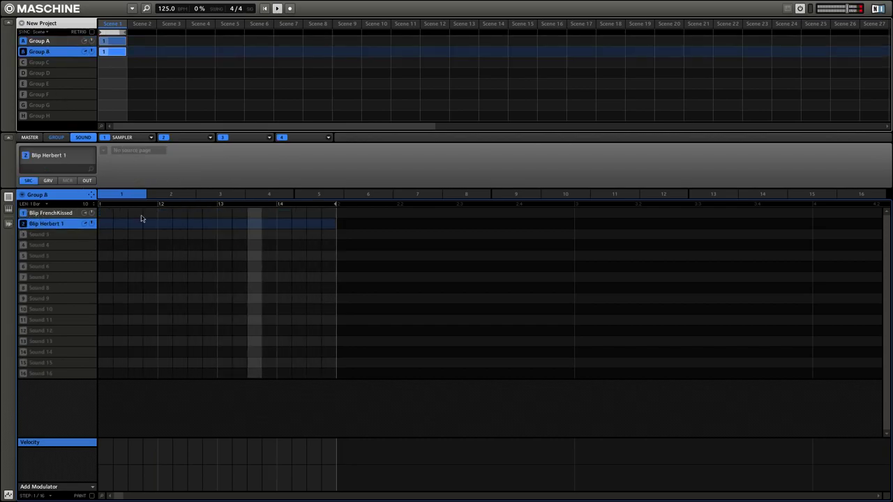
pyautogui.click(122, 213)
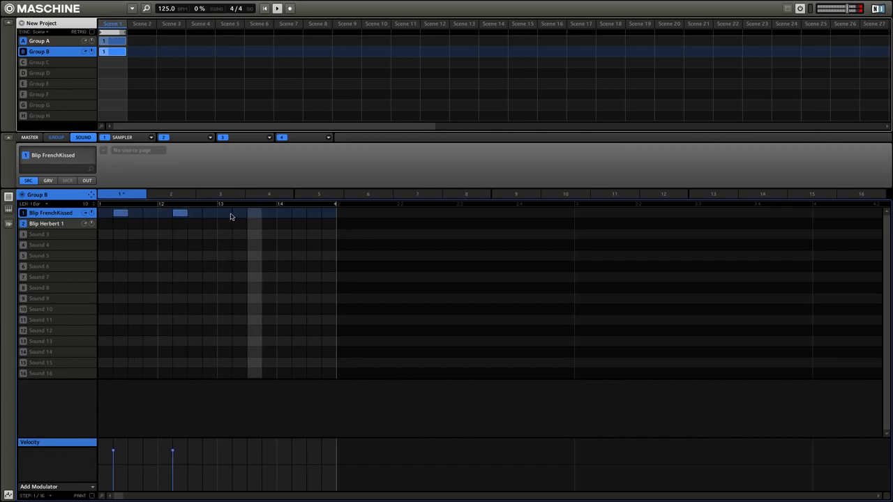
pyautogui.click(196, 228)
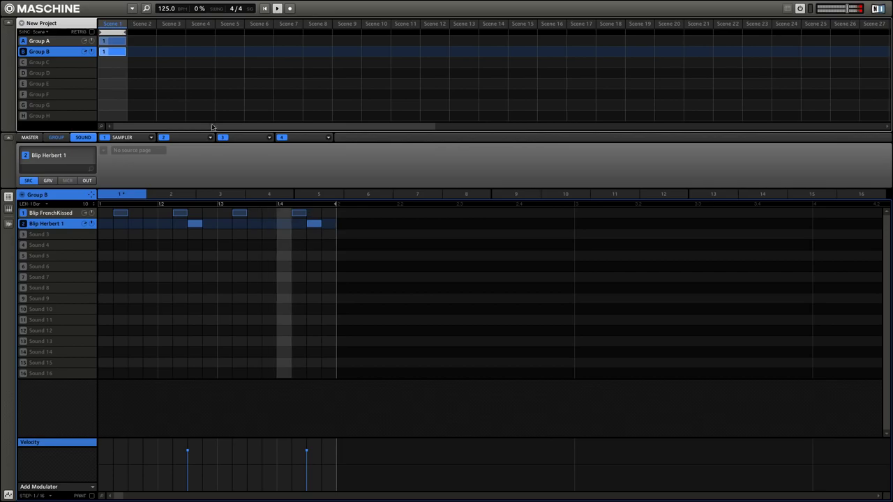
# Create a Scene 1 pattern for Group C and load Serum on its first sound, with its editor open beside the pattern grid
pyautogui.click(116, 64)
pyautogui.click(151, 138)
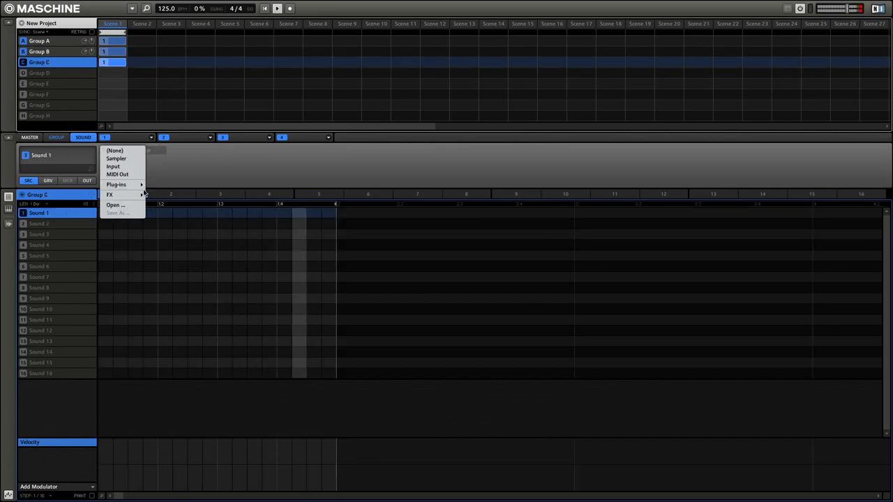
pyautogui.moveTo(118, 185)
pyautogui.click(161, 279)
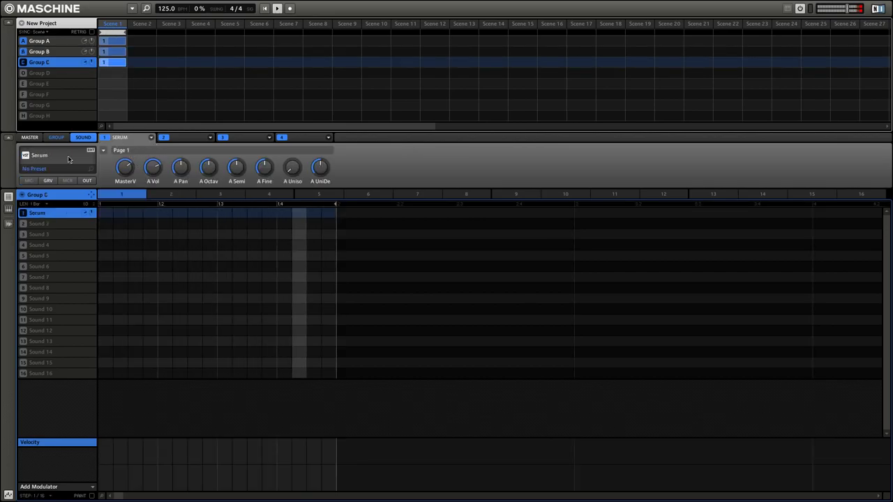
pyautogui.moveTo(202, 32); pyautogui.dragTo(585, 60)
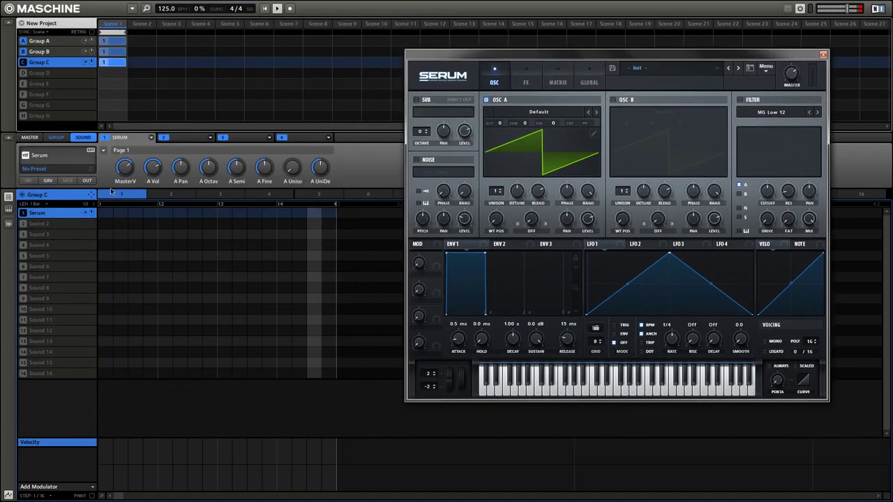
# In the piano roll, write a three-note Serum phrase on beat 1: two-step low note, one-step higher note, one-step low note; repeat it on beat 3
pyautogui.click(9, 209)
pyautogui.click(92, 388)
pyautogui.click(105, 387)
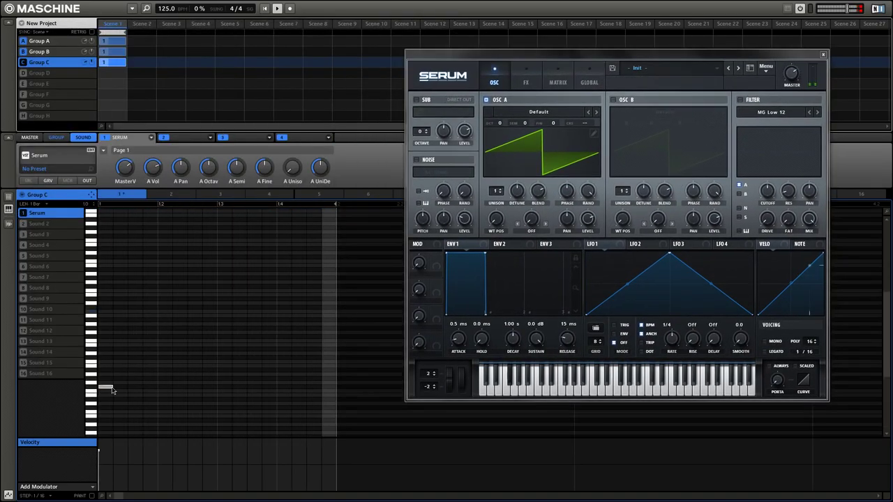
pyautogui.moveTo(119, 387); pyautogui.dragTo(143, 387)
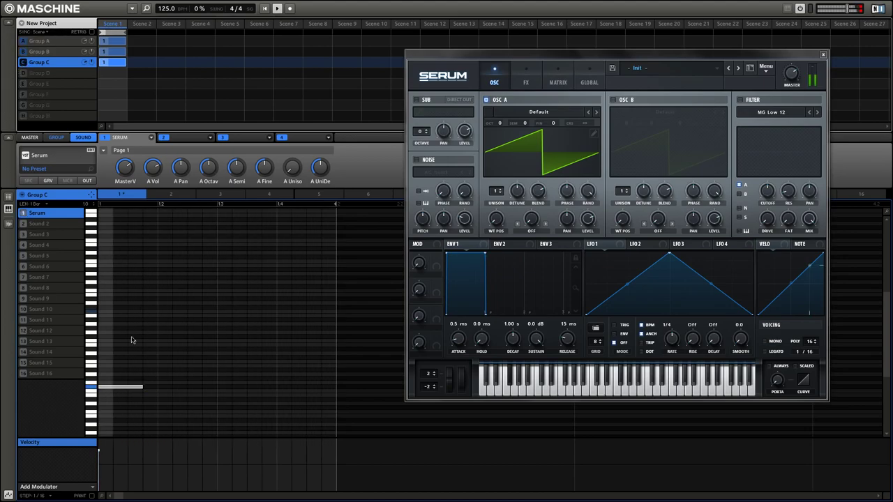
pyautogui.click(149, 384)
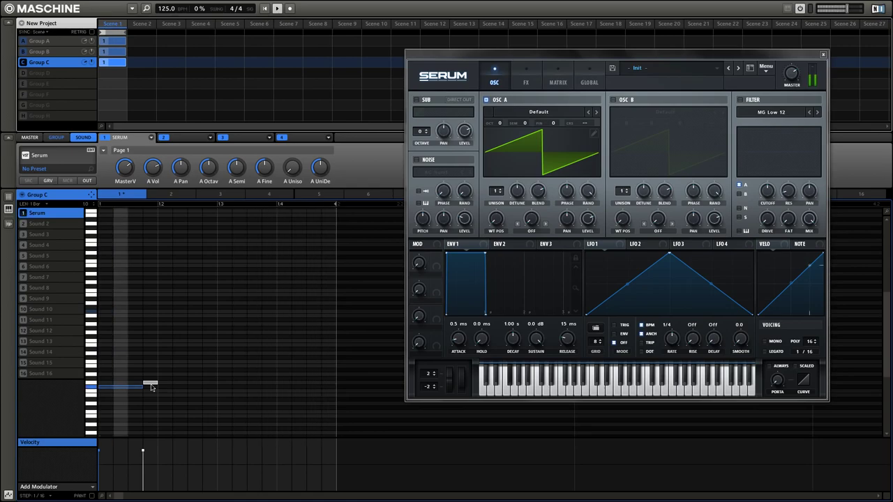
pyautogui.moveTo(152, 385); pyautogui.dragTo(128, 386)
pyautogui.click(148, 387)
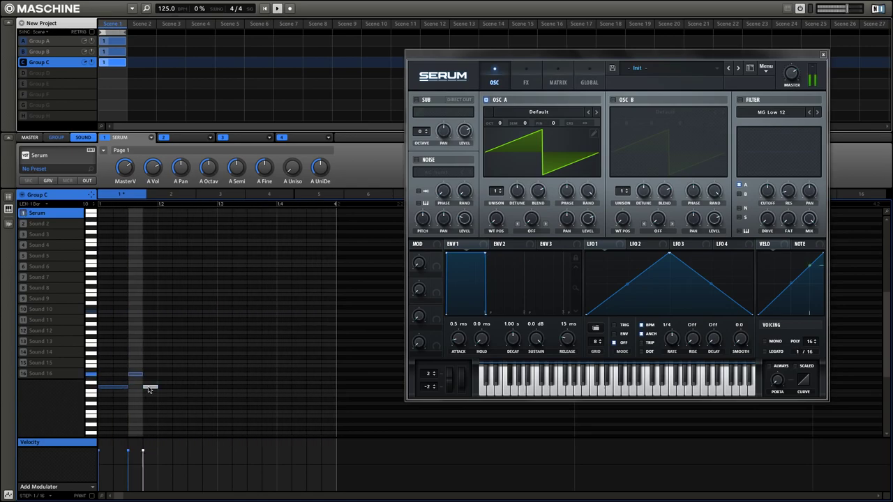
pyautogui.moveTo(103, 387); pyautogui.dragTo(218, 387)
pyautogui.click(219, 380)
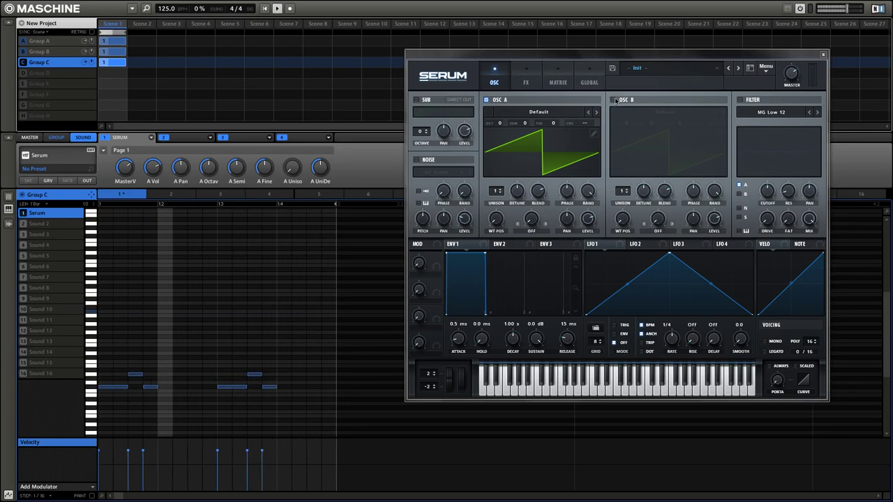
# Enable Serum's oscillator B and load the Monster 4 [SL] wavetable into it
pyautogui.click(613, 100)
pyautogui.click(664, 111)
pyautogui.moveTo(657, 135)
pyautogui.click(728, 179)
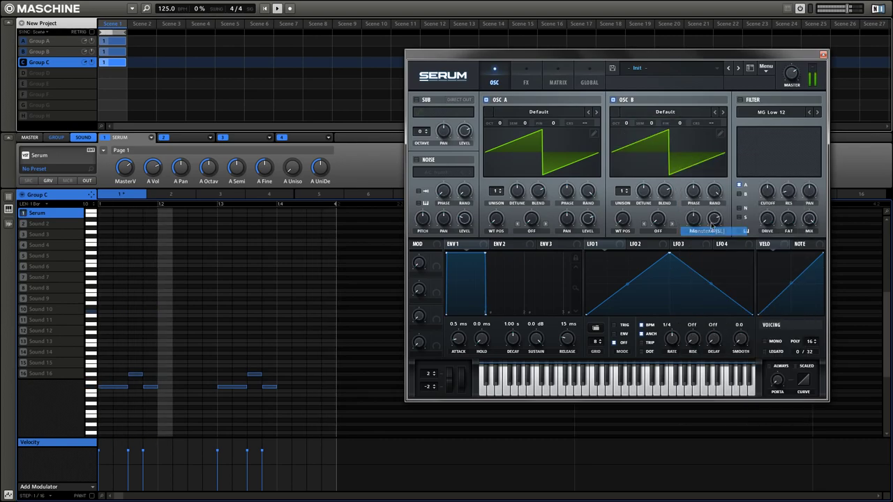
# Enable the MG Low 12 filter, route oscillator B through it and lower the cutoff to about 39 Hz
pyautogui.click(740, 100)
pyautogui.click(739, 194)
pyautogui.moveTo(789, 219); pyautogui.dragTo(797, 160)
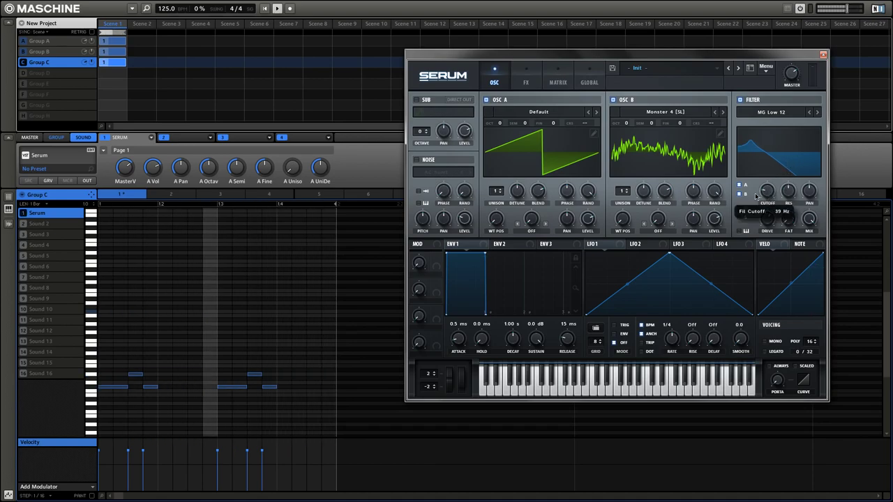
# Give envelope 1 minimum sustain and a 1.00 s decay, and assign it to filter cutoff at about 80 and to resonance
pyautogui.moveTo(517, 340); pyautogui.dragTo(547, 481)
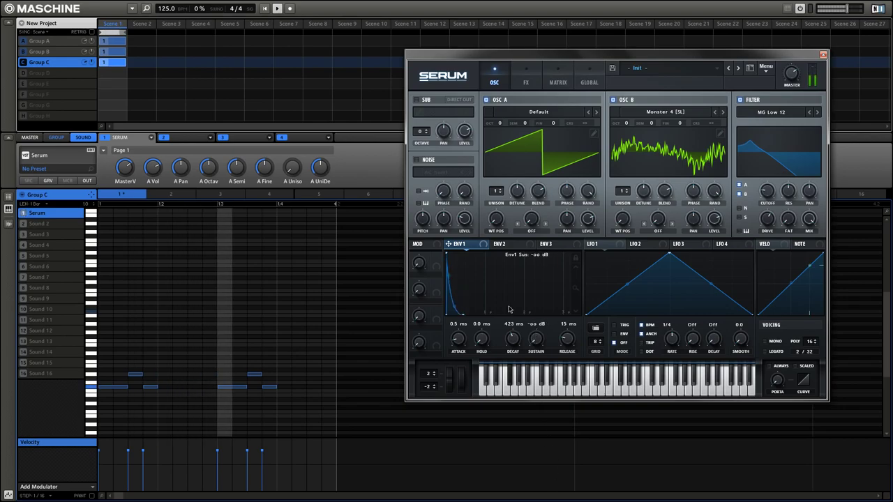
pyautogui.doubleClick(514, 341)
pyautogui.moveTo(460, 245); pyautogui.dragTo(691, 235)
pyautogui.moveTo(767, 191); pyautogui.dragTo(764, 223)
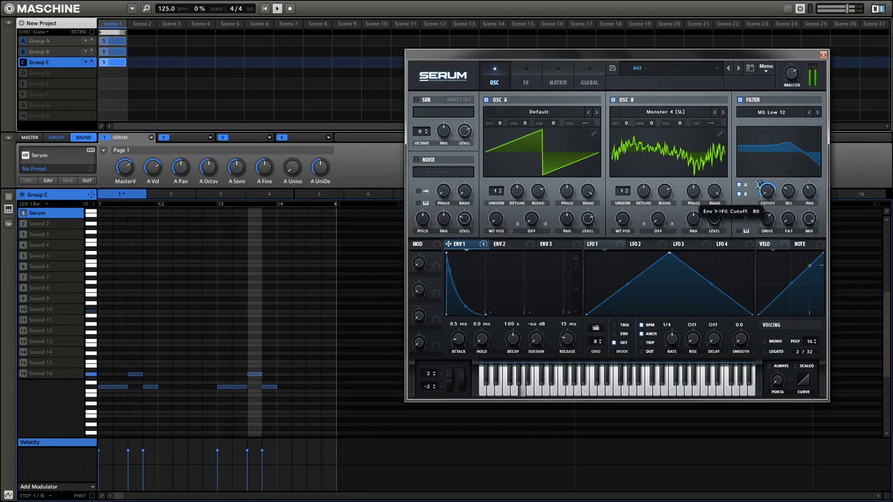
pyautogui.moveTo(448, 244); pyautogui.dragTo(787, 193)
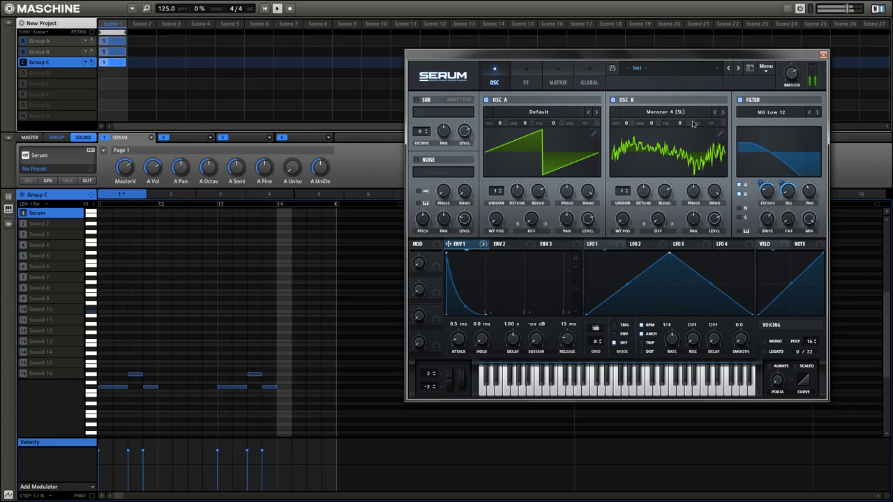
# Set both oscillators to 3 unison voices with detune, oscillator A's octave to +1, and readjust the filter cutoff
pyautogui.moveTo(500, 123); pyautogui.dragTo(501, 150)
pyautogui.moveTo(501, 190); pyautogui.dragTo(528, 183)
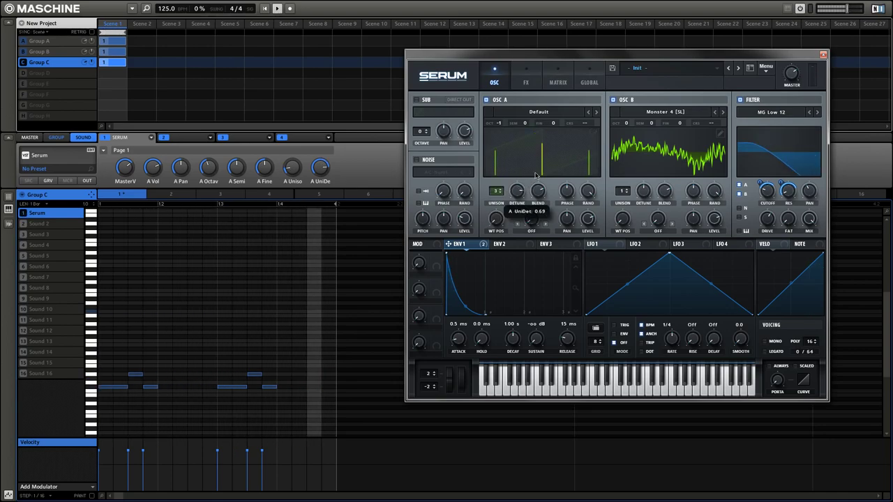
pyautogui.moveTo(624, 195); pyautogui.dragTo(646, 188)
pyautogui.moveTo(500, 125); pyautogui.dragTo(509, 117)
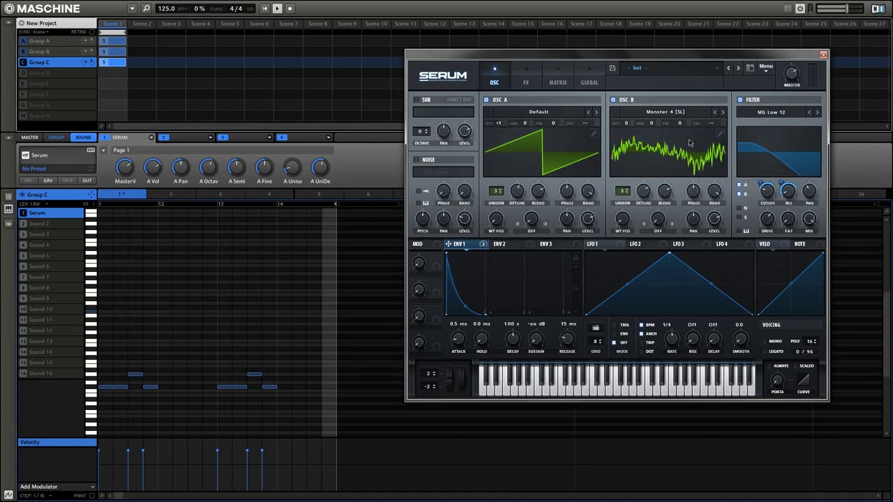
pyautogui.moveTo(766, 191); pyautogui.dragTo(768, 207)
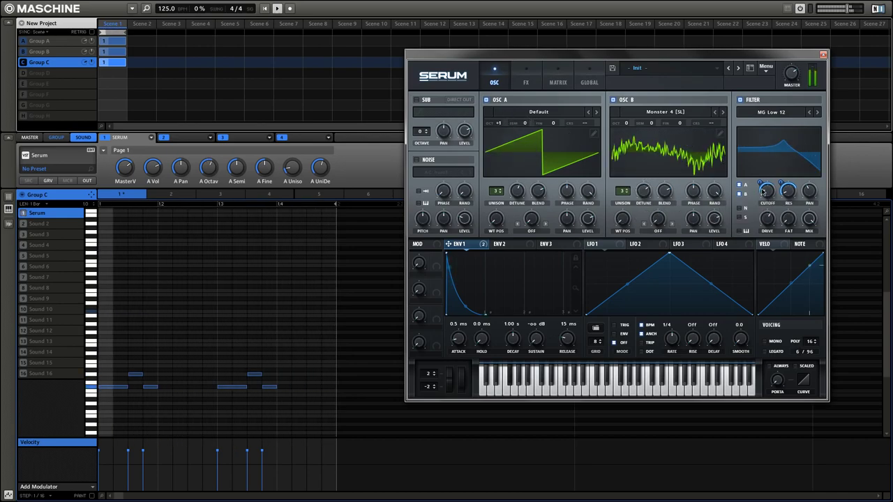
# Enable the Chorus and Delay effects, setting the delay to 49% feedback, 1/2 left time and about 7% mix
pyautogui.click(525, 78)
pyautogui.click(420, 158)
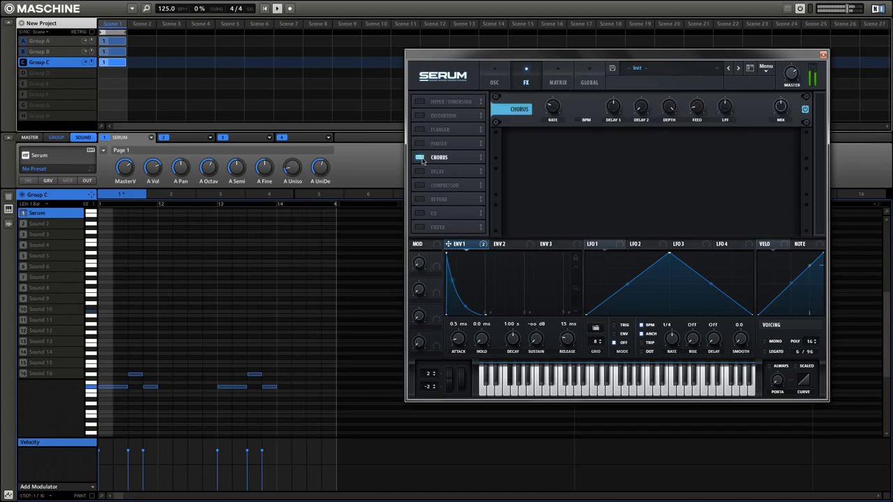
pyautogui.click(419, 170)
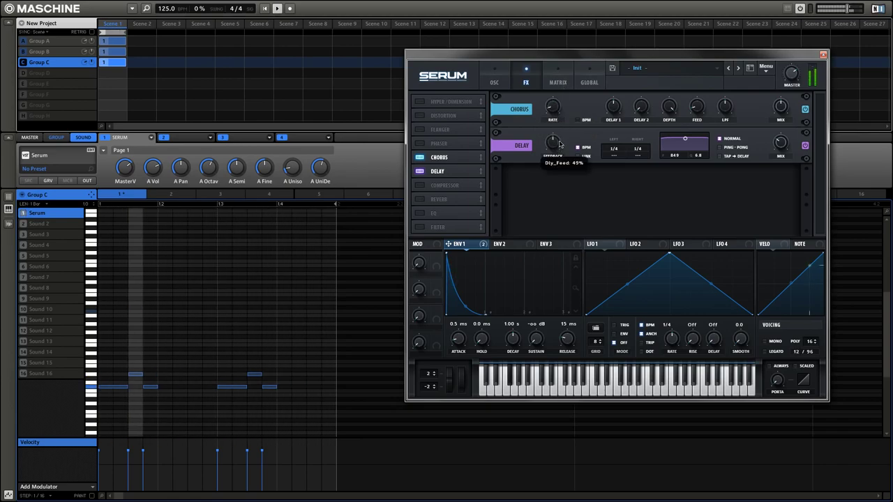
pyautogui.moveTo(620, 152); pyautogui.dragTo(619, 144)
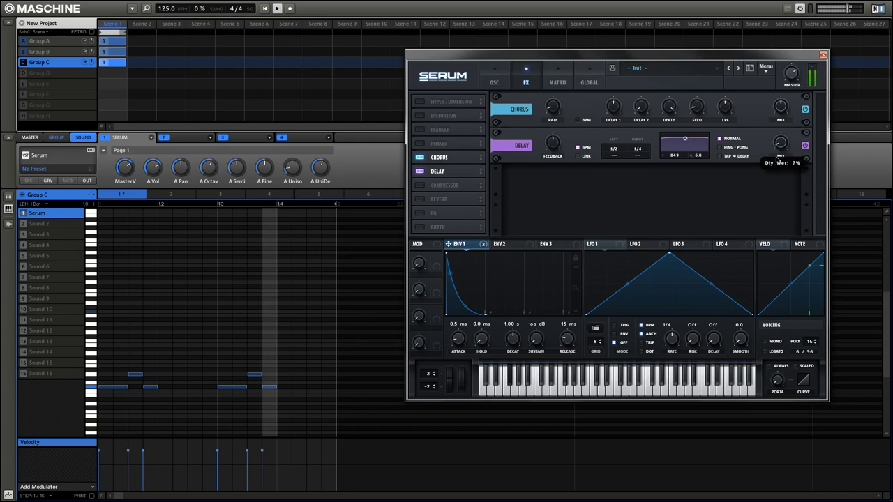
# Readjust envelope 1's modulation of the filter, setting its resonance amount to about 62
pyautogui.click(497, 83)
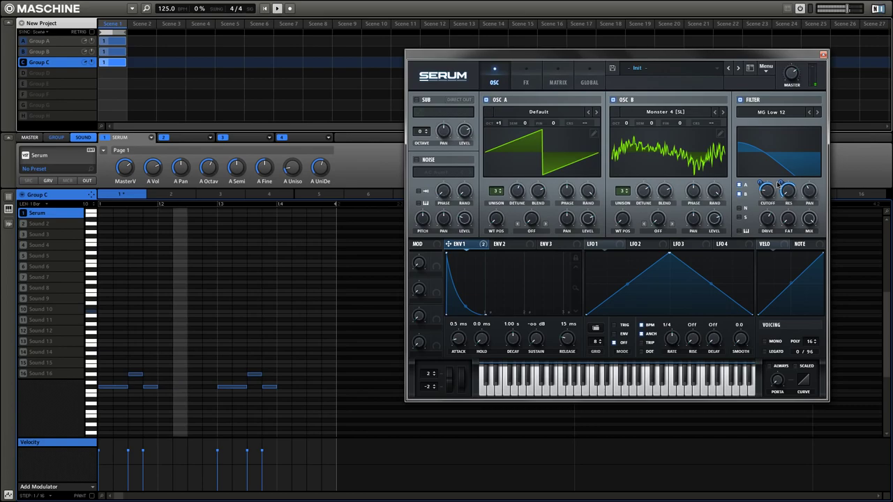
pyautogui.moveTo(781, 197); pyautogui.dragTo(775, 198)
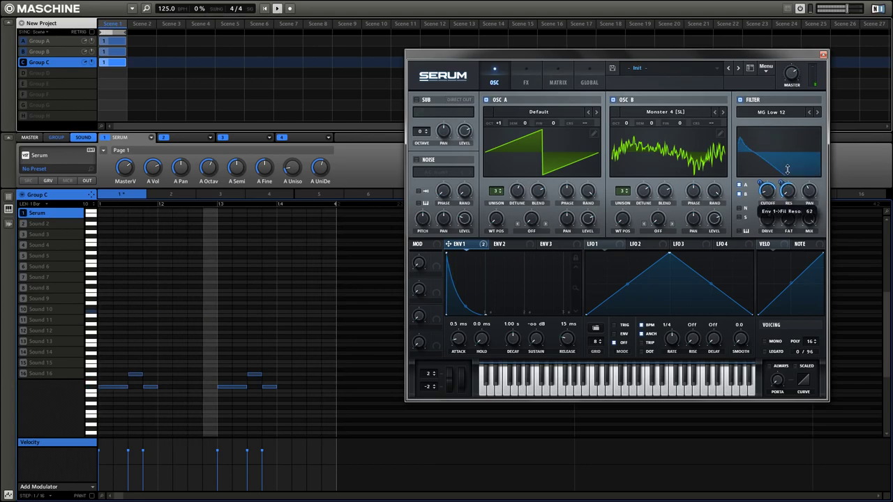
# Load the 4088 wavetable into oscillator A and redraw the first half of its first frame flat at maximum level
pyautogui.click(597, 113)
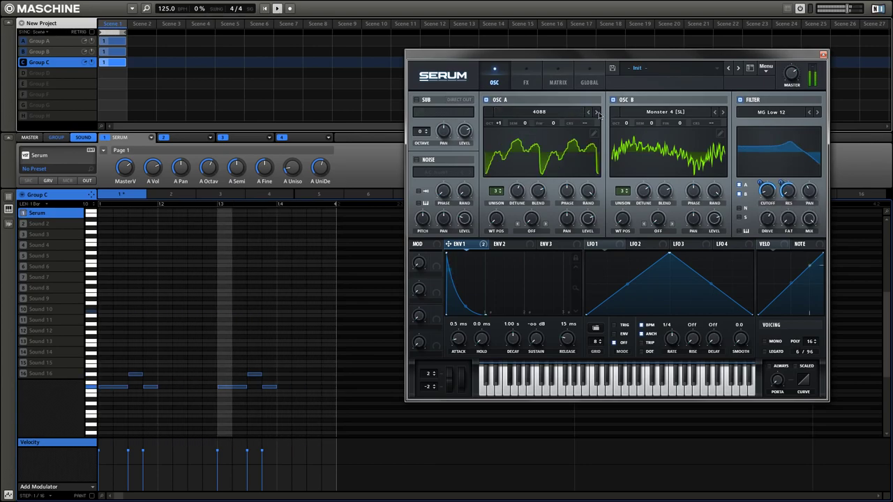
pyautogui.click(582, 151)
pyautogui.click(594, 133)
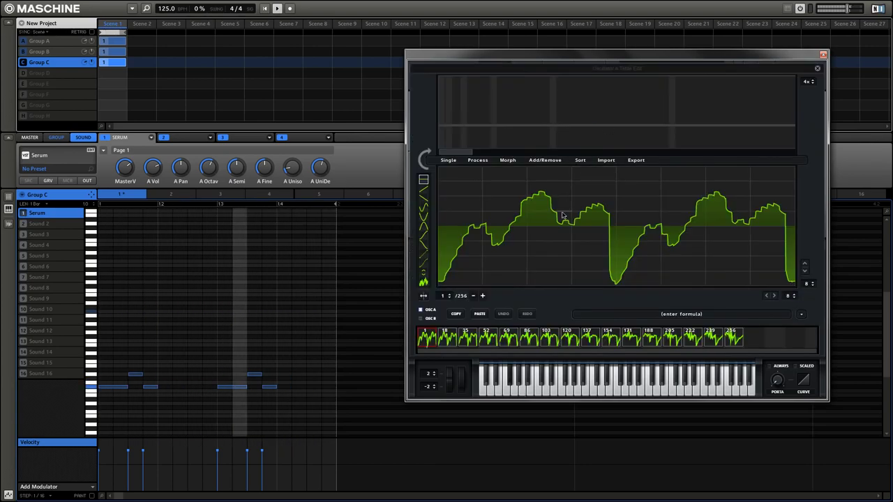
pyautogui.moveTo(441, 169); pyautogui.dragTo(605, 165)
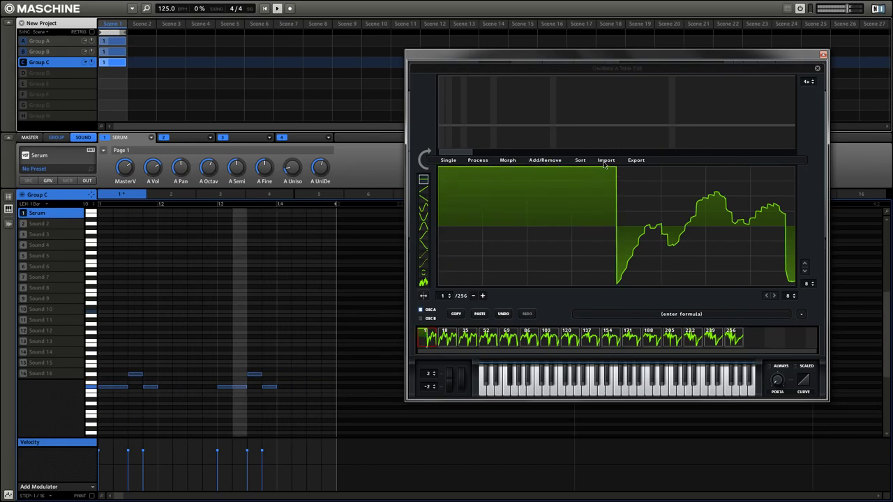
pyautogui.click(816, 68)
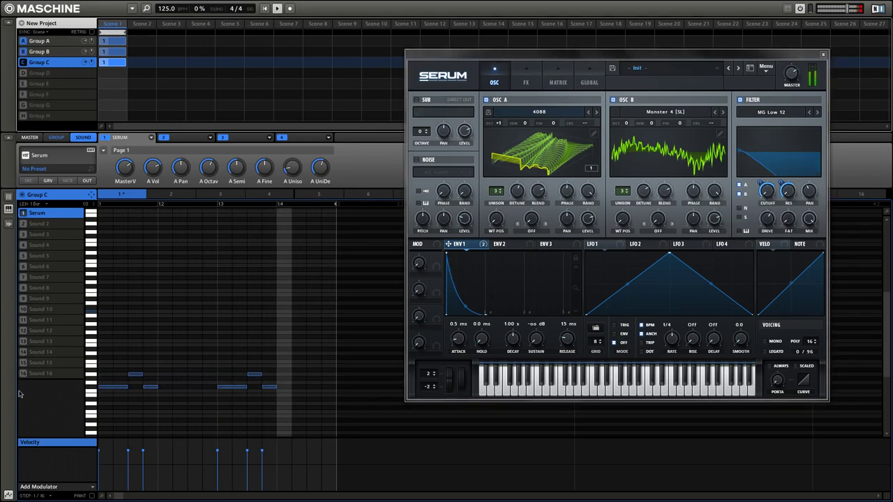
# Create a Scene 1 pattern for Group D, load Serum on its first sound and show the pattern as a piano roll
pyautogui.click(115, 77)
pyautogui.click(151, 140)
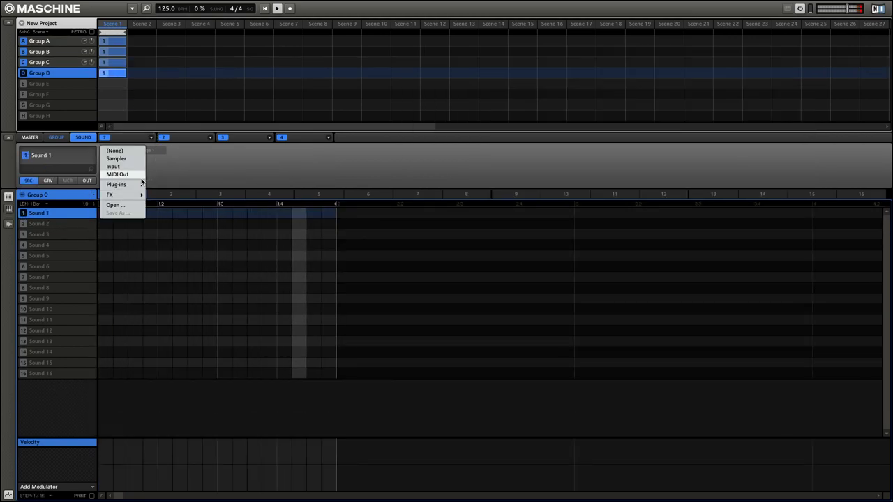
pyautogui.moveTo(129, 185)
pyautogui.click(160, 280)
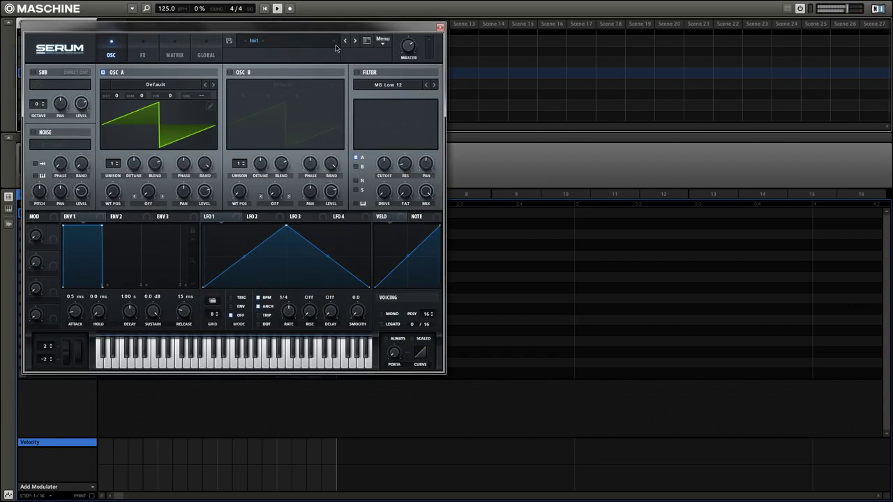
pyautogui.moveTo(274, 25); pyautogui.dragTo(639, 65)
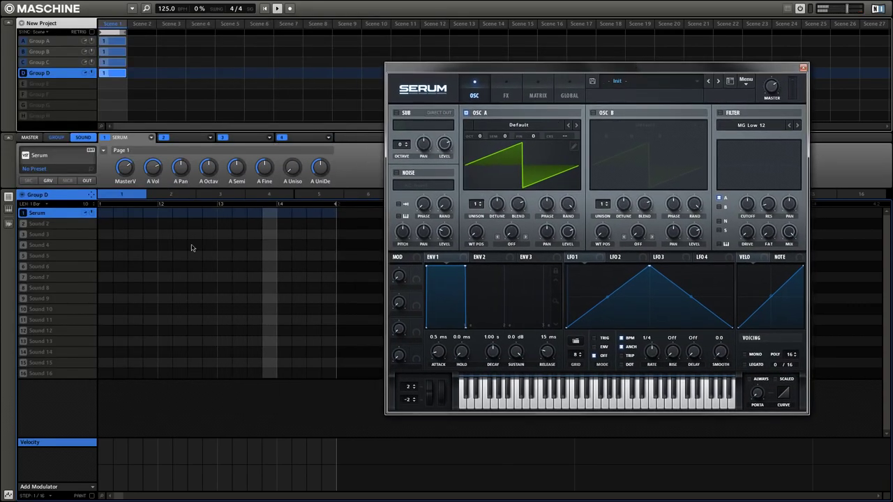
pyautogui.click(8, 211)
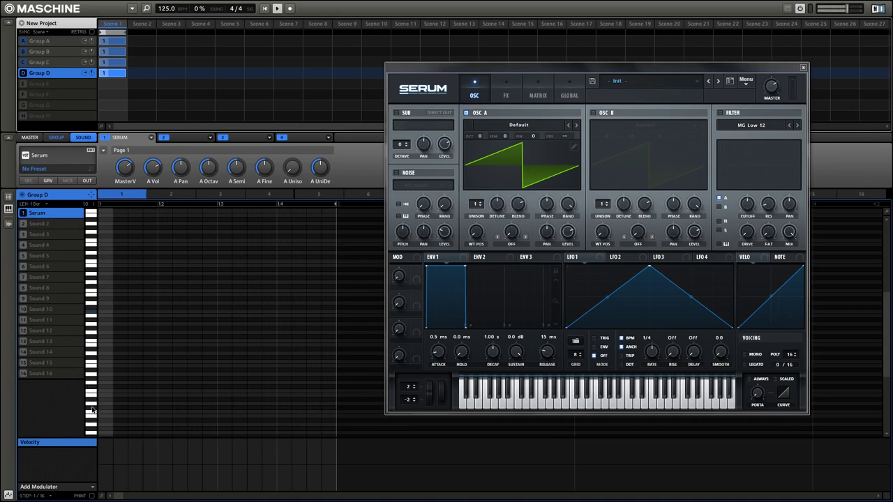
# Clear the Blip & Blop filter in the sample browser, search for tom and narrow the results to analog Tom samples
pyautogui.click(146, 8)
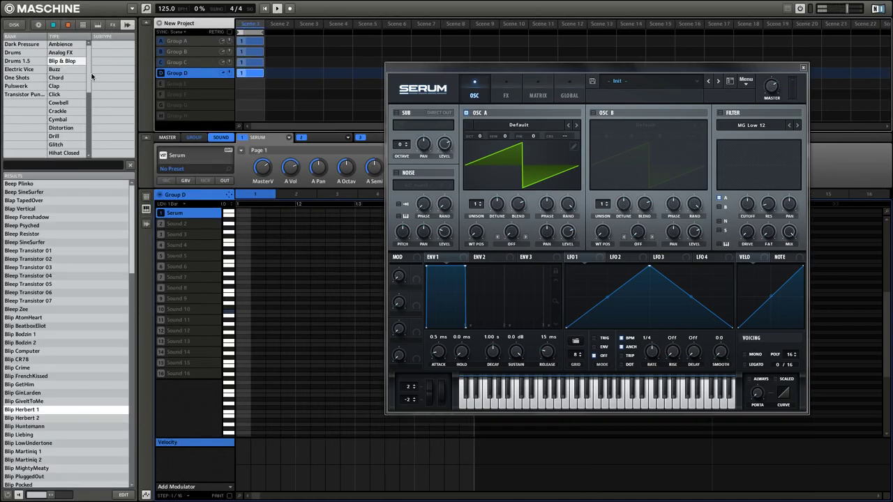
pyautogui.click(60, 62)
pyautogui.click(55, 164)
pyautogui.click(54, 164)
pyautogui.write('tom')
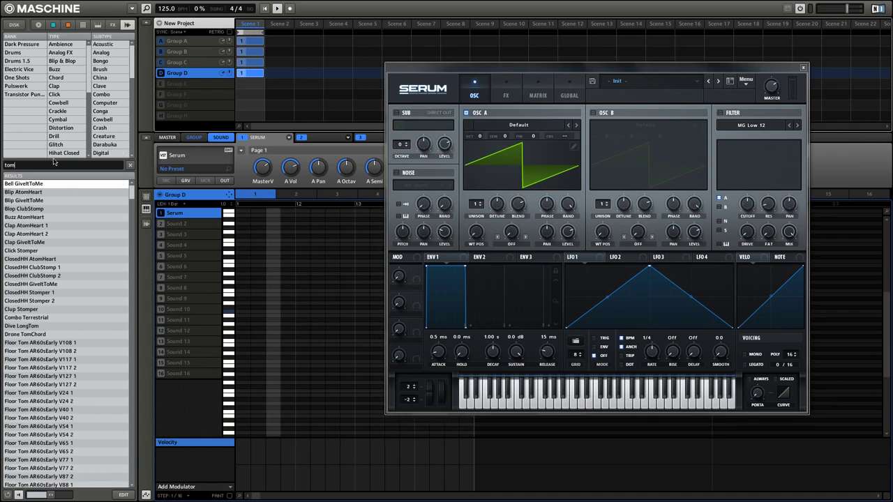
pyautogui.scroll(-3, 67, 122)
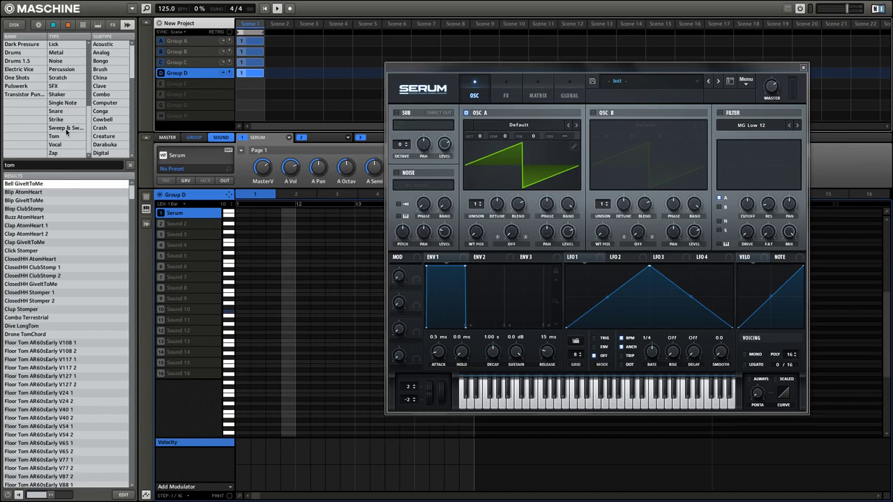
pyautogui.click(66, 128)
pyautogui.click(67, 136)
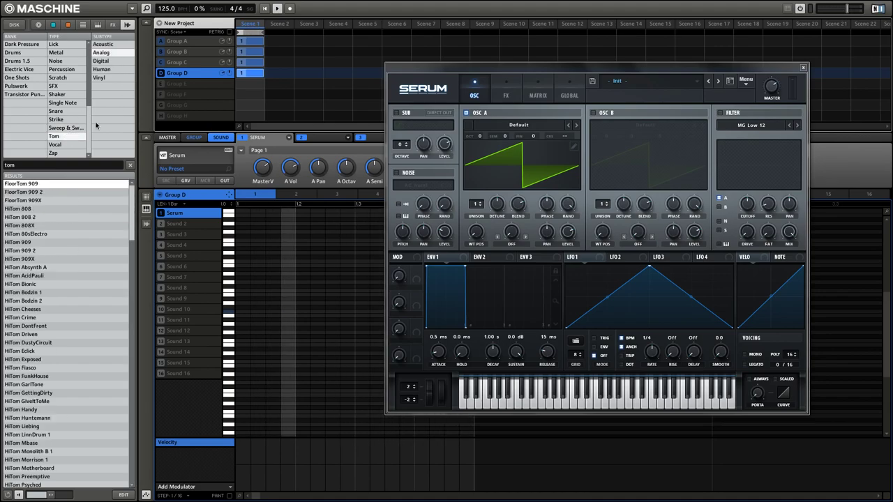
# Load the LowTom 808 sample on Group D's second sound and place a note on every other step of the bar
pyautogui.scroll(-10, 43, 343)
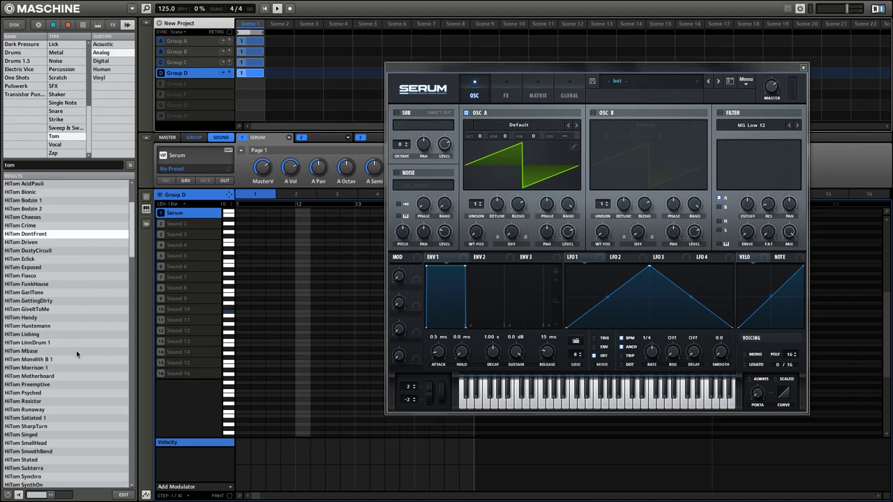
pyautogui.click(47, 360)
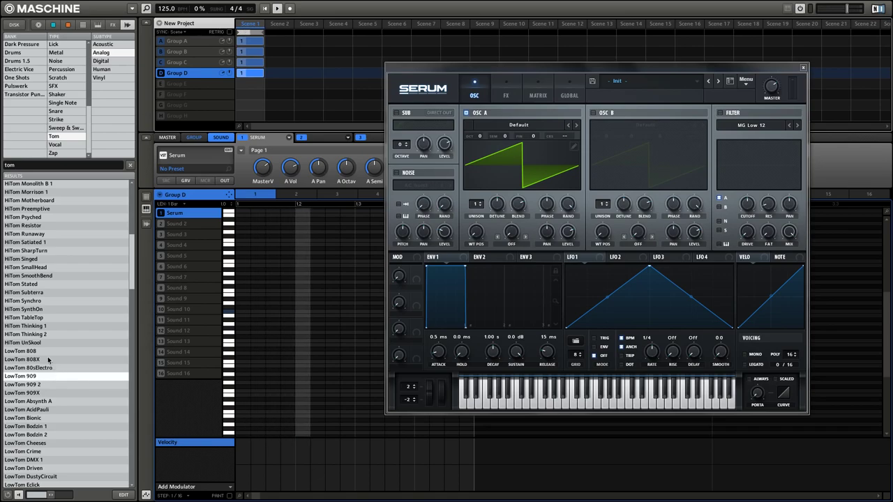
pyautogui.doubleClick(48, 351)
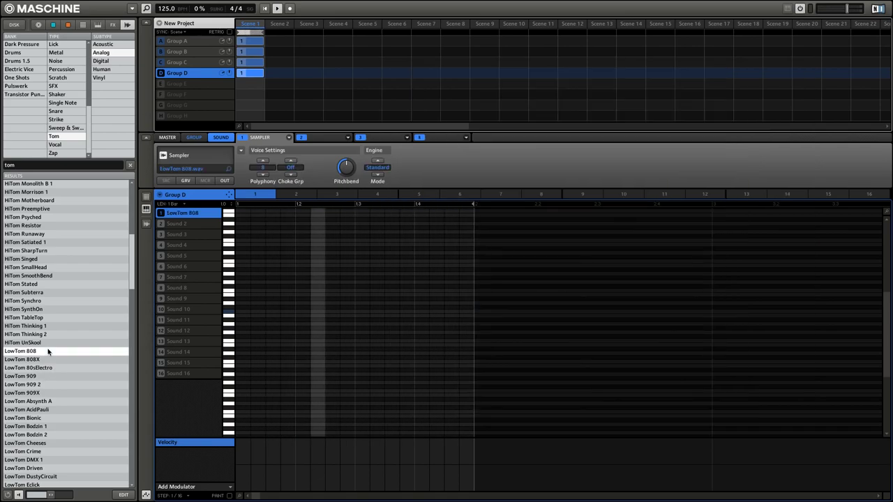
pyautogui.click(175, 225)
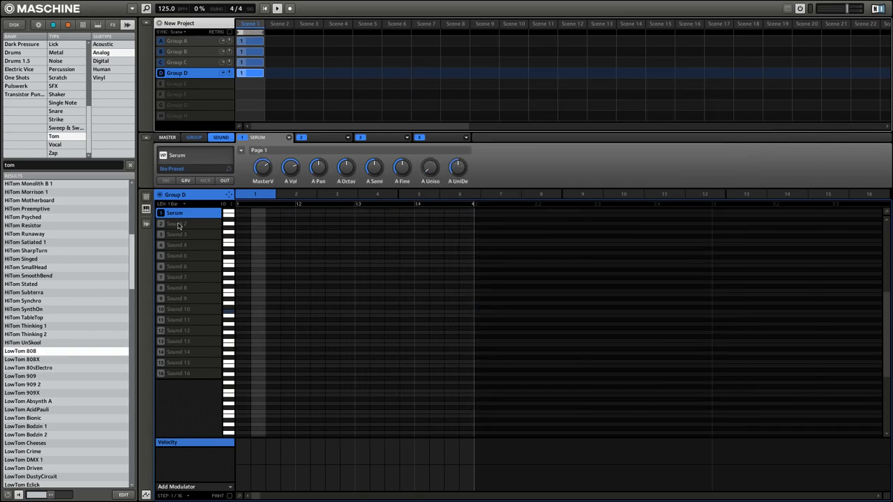
pyautogui.doubleClick(40, 354)
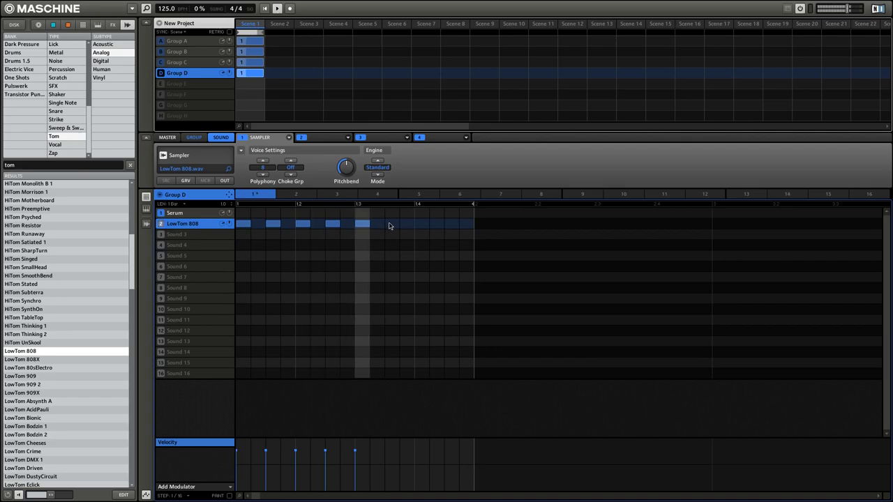
# Reset Group D's first sound to remove Serum from it
pyautogui.click(203, 215)
pyautogui.rightClick(187, 212)
pyautogui.click(225, 255)
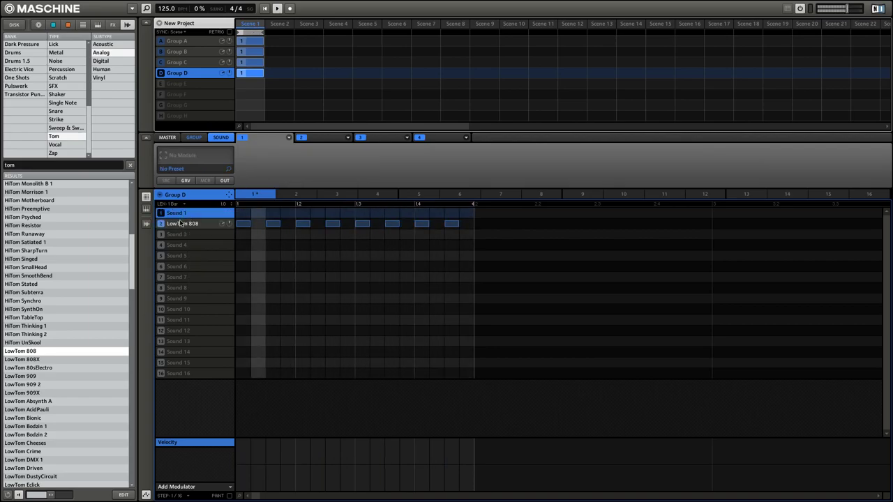
# Insert a Maximizer and a low-pass Filter as LowTom 808's first two effects, with the filter frequency at about 94.8 Hz
pyautogui.click(348, 137)
pyautogui.click(322, 190)
pyautogui.click(407, 138)
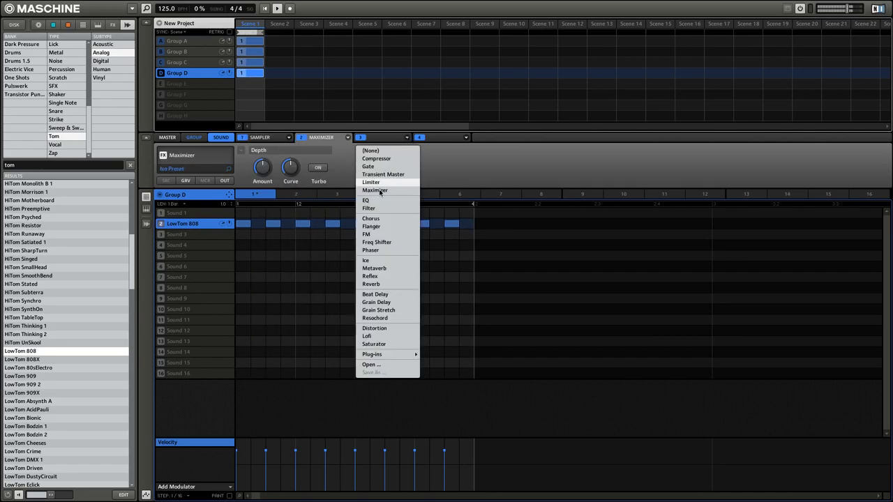
pyautogui.click(367, 209)
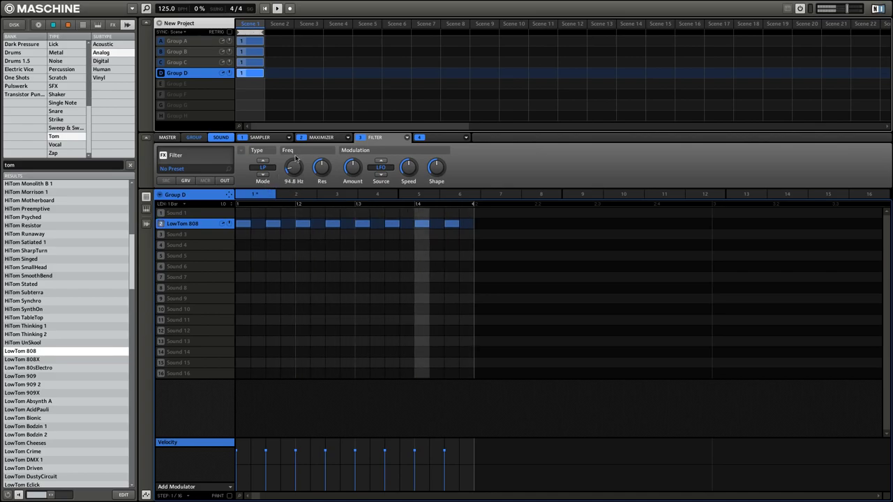
# Raise the Maximizer amount to 98% and LowTom 808's output level, and insert a Saturator in the fourth slot
pyautogui.click(321, 137)
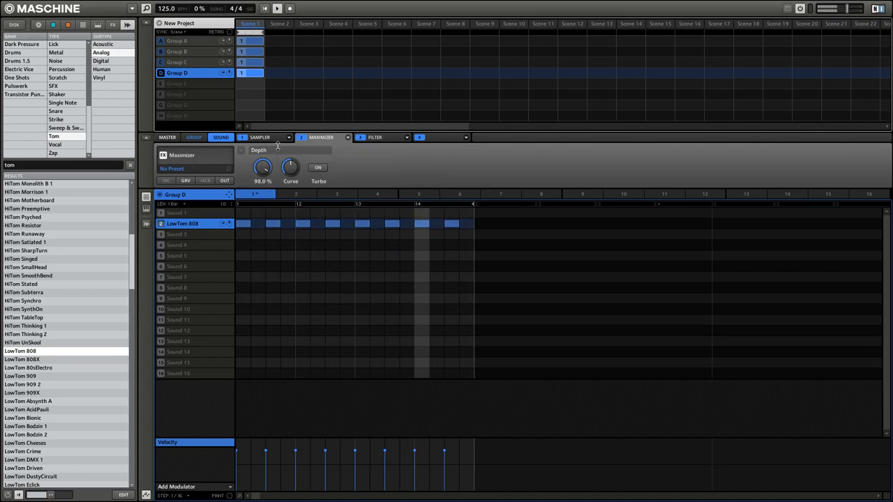
pyautogui.click(225, 181)
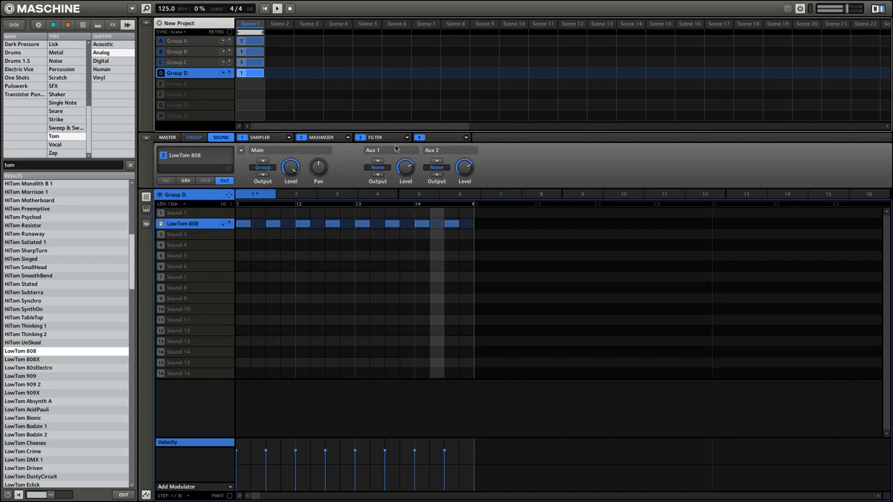
pyautogui.click(465, 138)
pyautogui.click(432, 345)
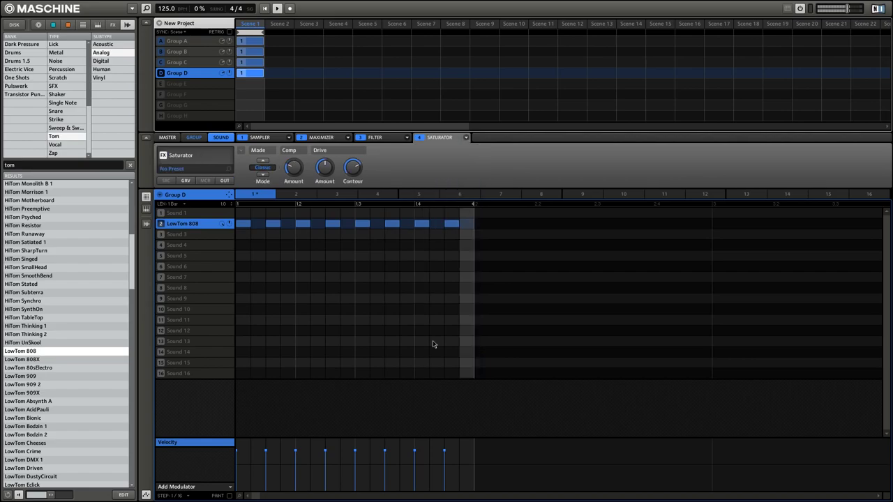
# Show the LowTom 808 pattern as a piano roll and add higher notes on steps 6, 8 and 16
pyautogui.click(146, 210)
pyautogui.click(344, 278)
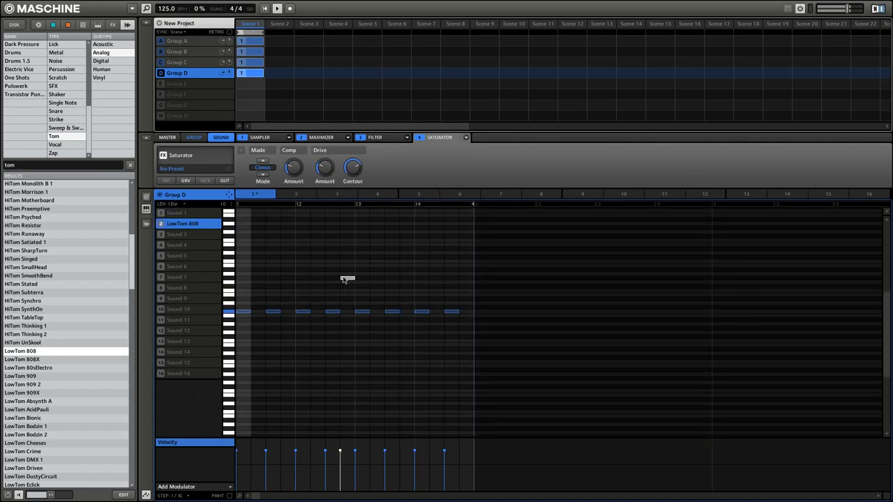
pyautogui.click(466, 278)
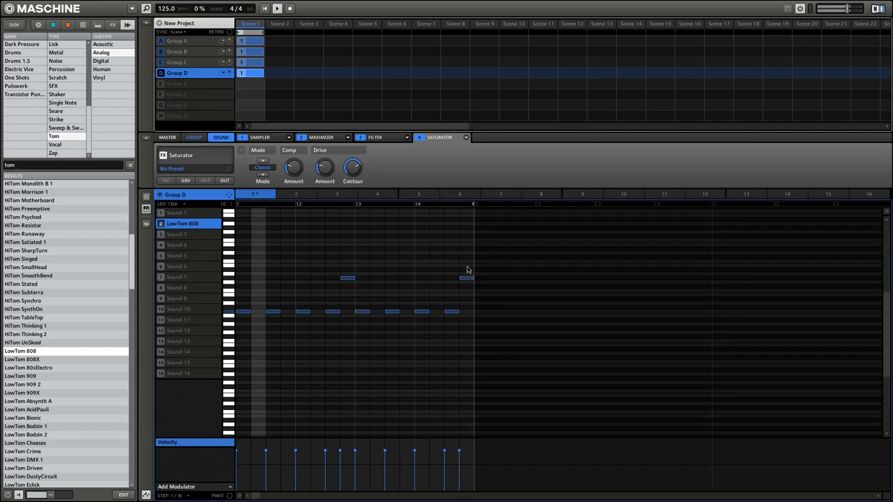
pyautogui.click(318, 278)
# Replace LowTom 808's Maximizer with LFOTool using the Sidechain-5 preset, and set the Saturator's compression amount to 50%
pyautogui.click(320, 150)
pyautogui.moveTo(328, 354)
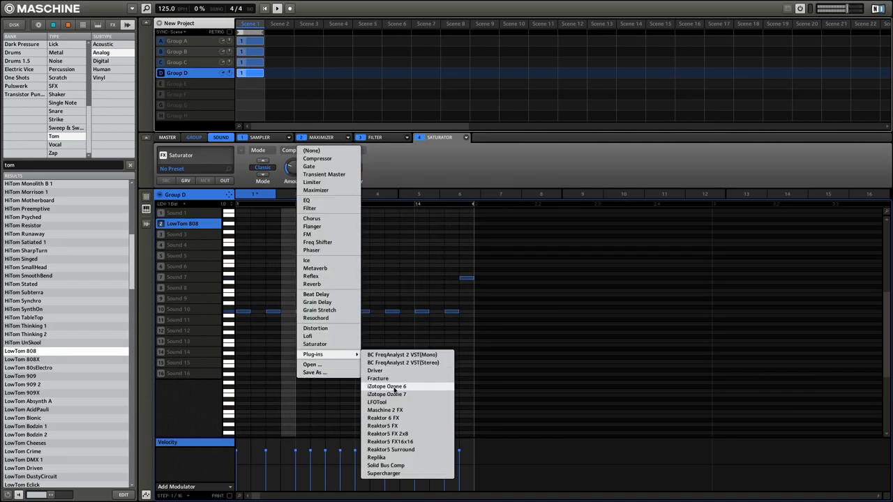
pyautogui.click(376, 402)
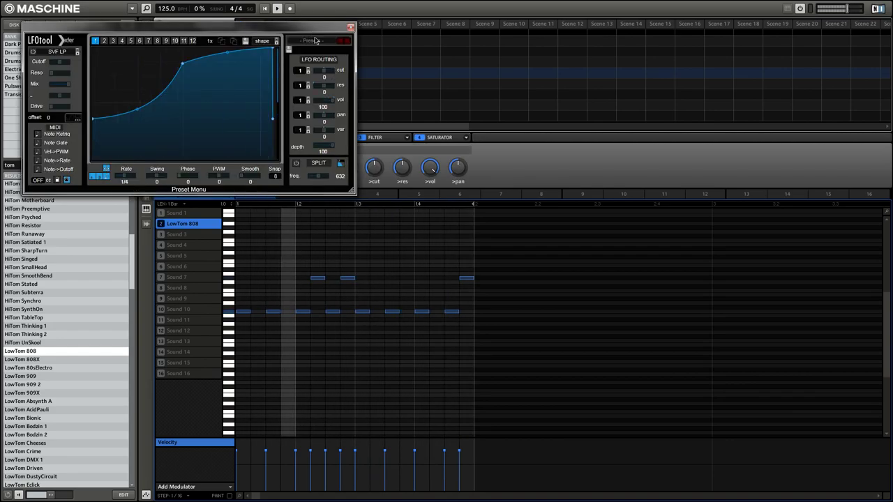
pyautogui.click(314, 41)
pyautogui.moveTo(327, 142)
pyautogui.click(391, 183)
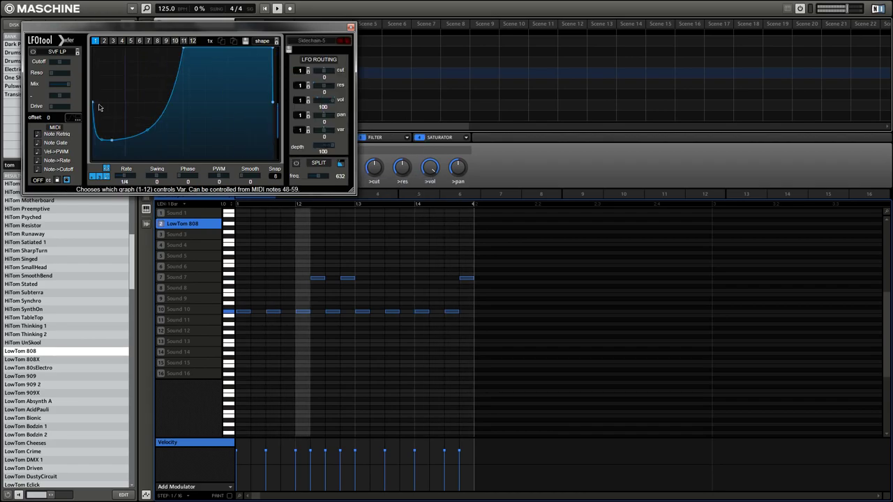
pyautogui.click(350, 29)
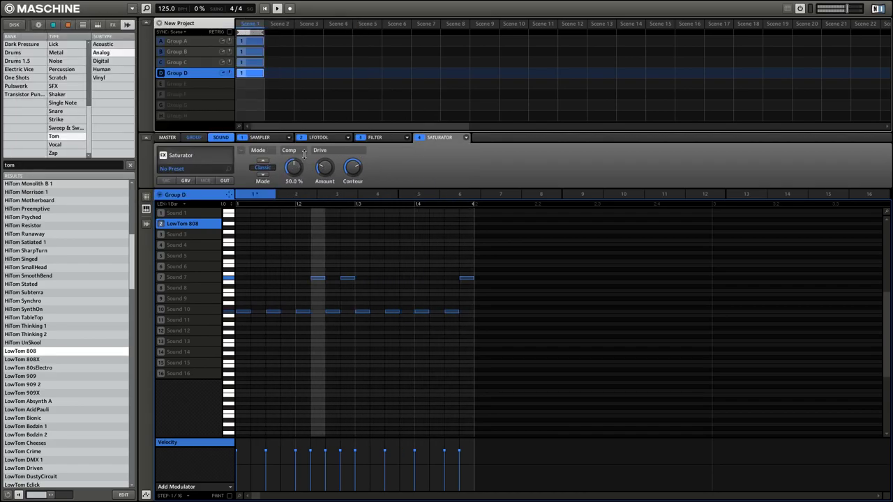
# Unsolo Group D so all groups play together, and open Group B's pattern
pyautogui.rightClick(160, 72)
pyautogui.click(280, 138)
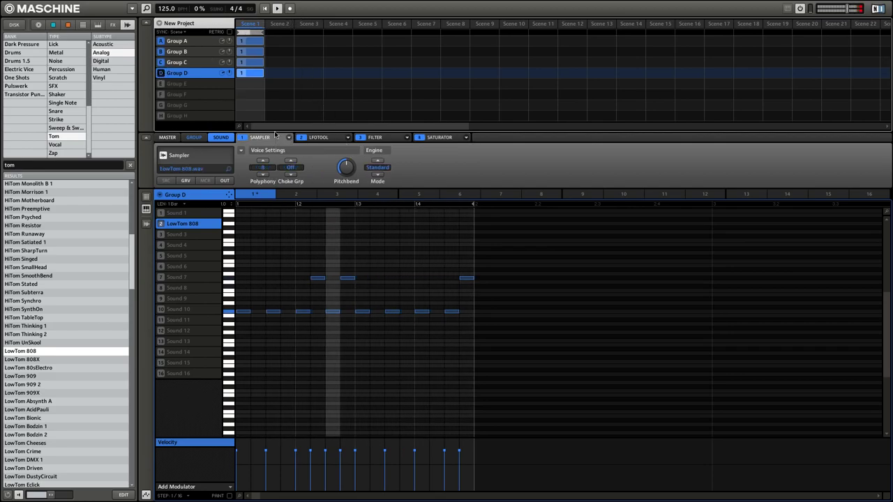
pyautogui.click(255, 42)
pyautogui.click(256, 64)
pyautogui.click(252, 52)
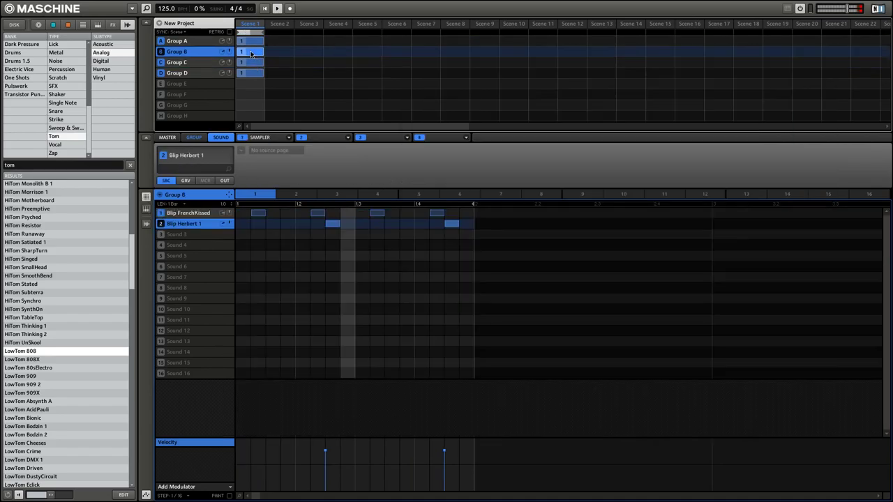
# Delete both Blip Herbert 1 notes and shift the four Blip FrenchKissed notes to steps 4, 8, 12 and 16
pyautogui.click(332, 223)
pyautogui.click(451, 223)
pyautogui.click(439, 212)
pyautogui.moveTo(256, 215); pyautogui.dragTo(272, 213)
pyautogui.click(258, 213)
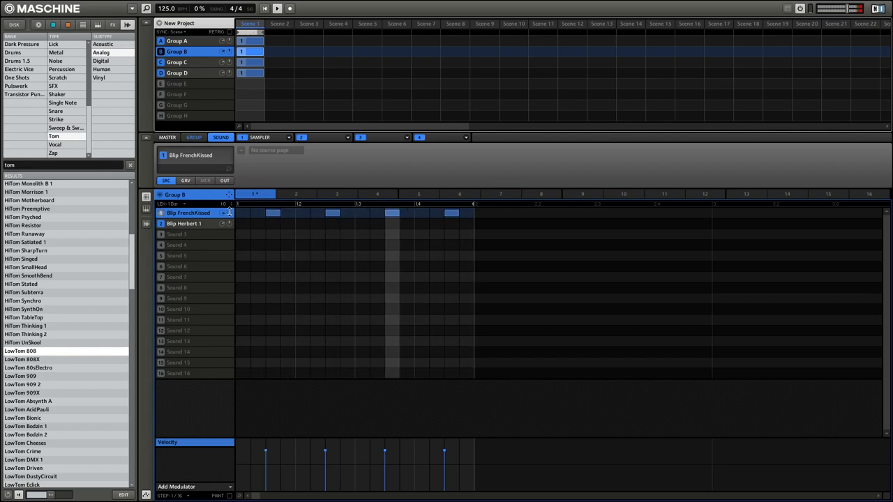
pyautogui.moveTo(275, 213); pyautogui.dragTo(291, 218)
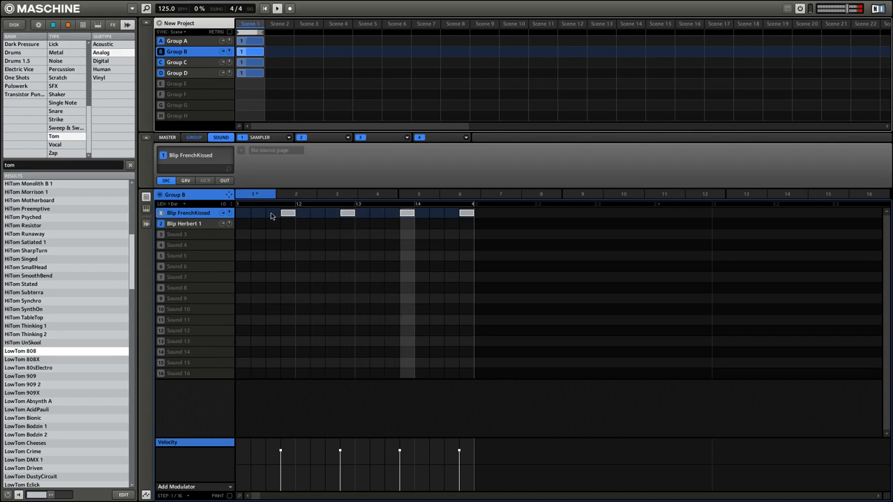
# Remove Group C's pattern from Scene 1 and copy the Blip FrenchKissed notes to Blip Herbert 1, placed one step earlier
pyautogui.click(248, 64)
pyautogui.click(256, 53)
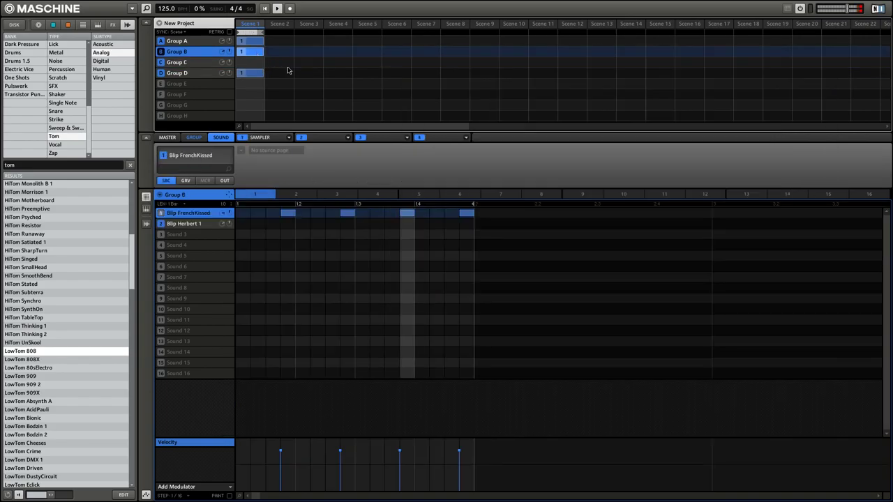
pyautogui.moveTo(503, 214); pyautogui.dragTo(275, 211)
pyautogui.hotkey('ctrl', 'c')
pyautogui.click(288, 225)
pyautogui.hotkey('ctrl', 'v')
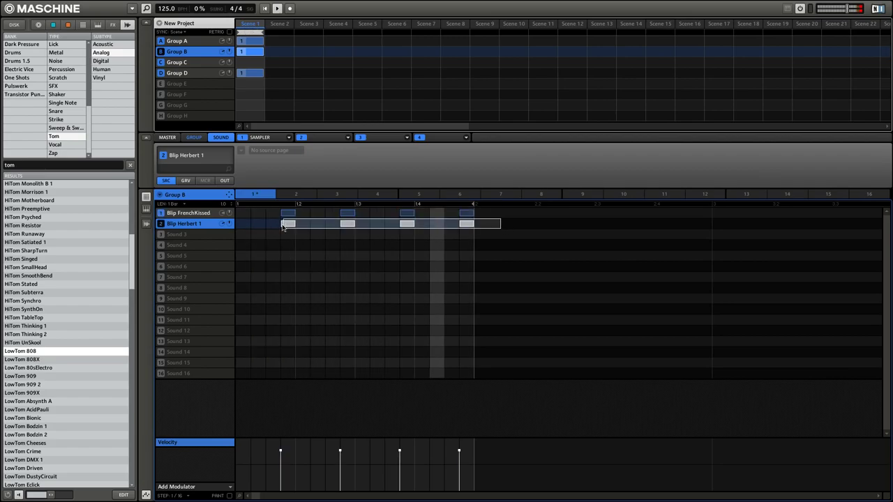
pyautogui.moveTo(286, 227); pyautogui.dragTo(270, 227)
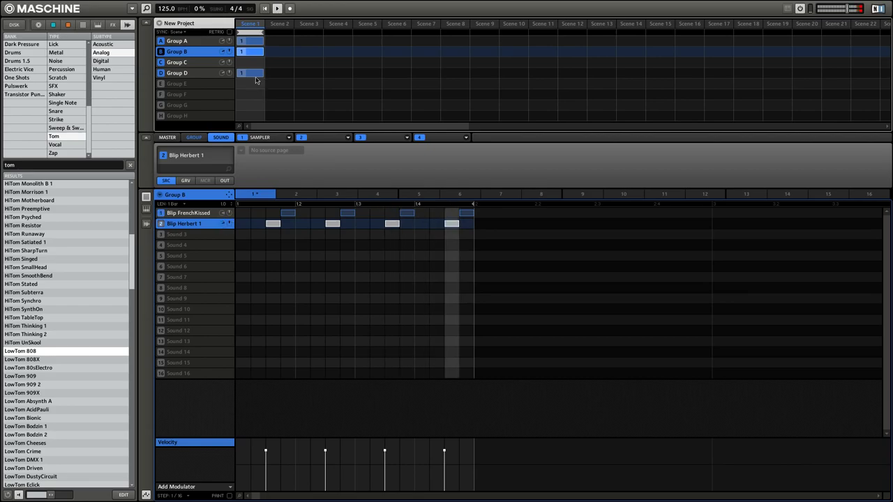
# Restore Group C's pattern, solo the group and load the Scout [SN] wavetable into Serum's oscillator A with its octave at 0
pyautogui.click(171, 63)
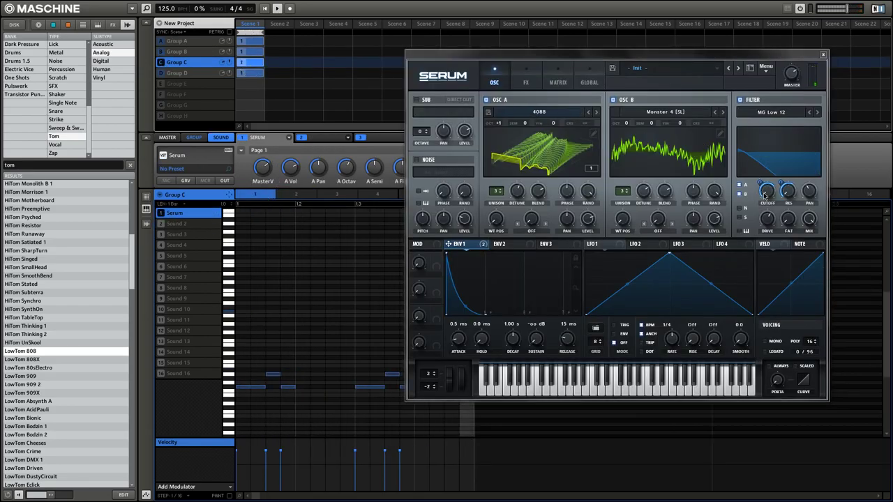
pyautogui.click(526, 82)
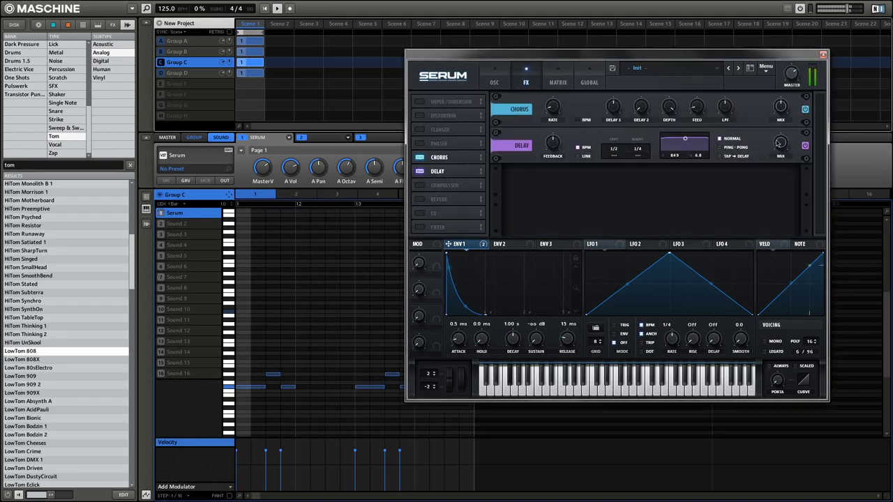
pyautogui.click(494, 82)
pyautogui.click(580, 113)
pyautogui.moveTo(530, 143)
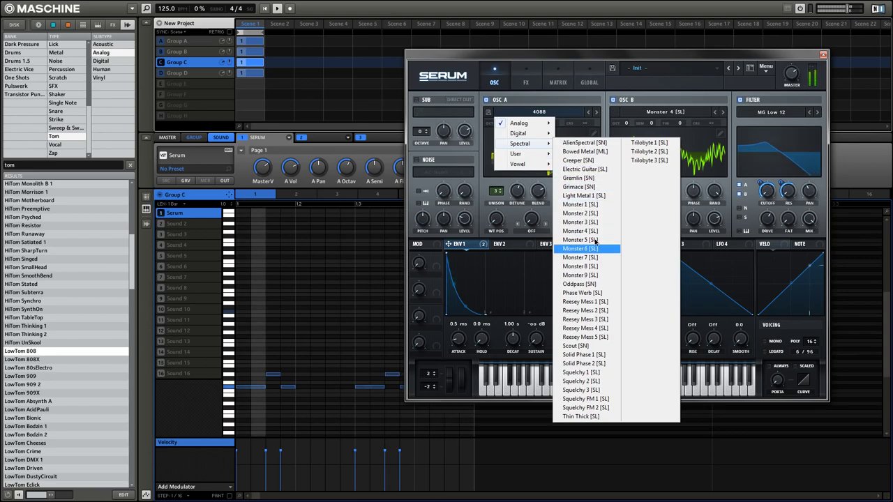
pyautogui.click(579, 345)
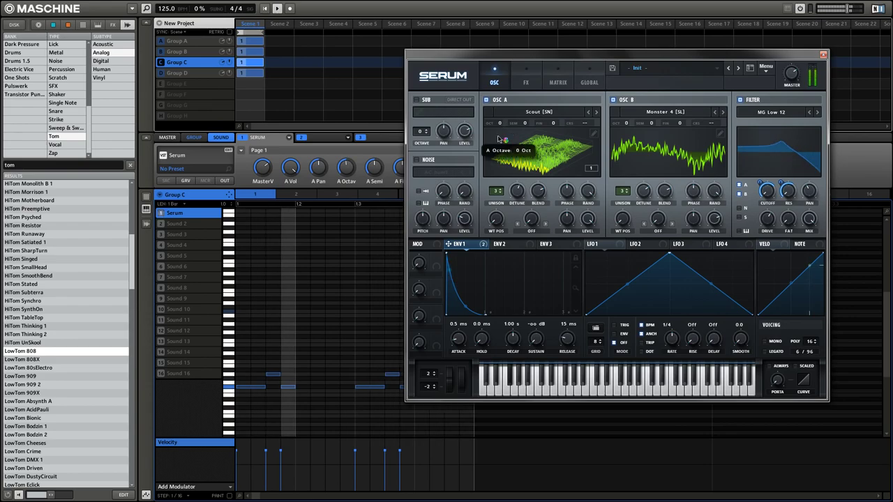
pyautogui.click(823, 55)
# Clear the existing Serum notes in Group C's pattern, leaving one-step notes of the same low pitch on steps 1 and 3
pyautogui.moveTo(476, 330); pyautogui.dragTo(270, 392)
pyautogui.doubleClick(275, 375)
pyautogui.rightClick(288, 386)
pyautogui.rightClick(370, 387)
pyautogui.rightClick(393, 374)
pyautogui.rightClick(409, 386)
pyautogui.moveTo(341, 367); pyautogui.dragTo(247, 387)
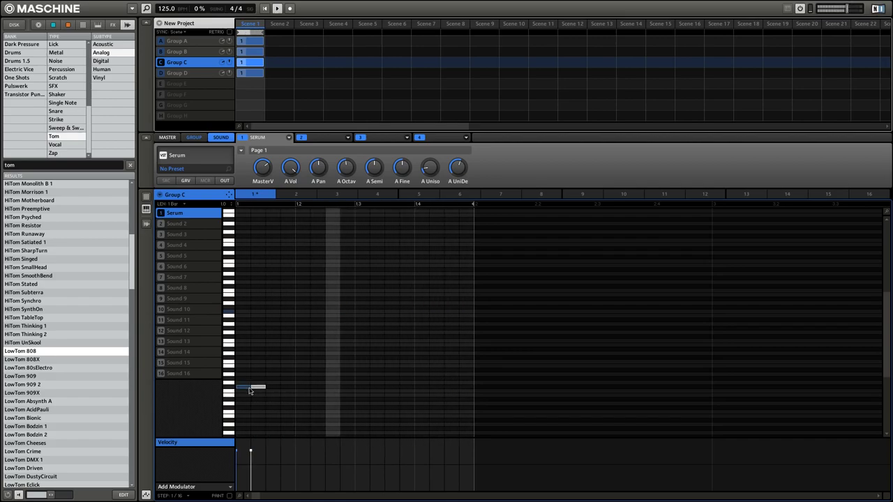
pyautogui.doubleClick(273, 386)
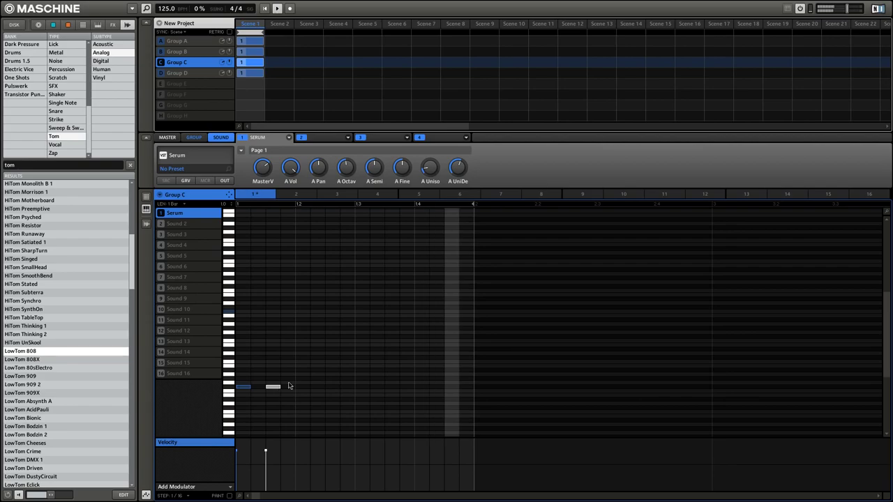
# Insert a Compressor after Serum in Group C and remove the recorded output gain automation
pyautogui.click(146, 197)
pyautogui.click(348, 137)
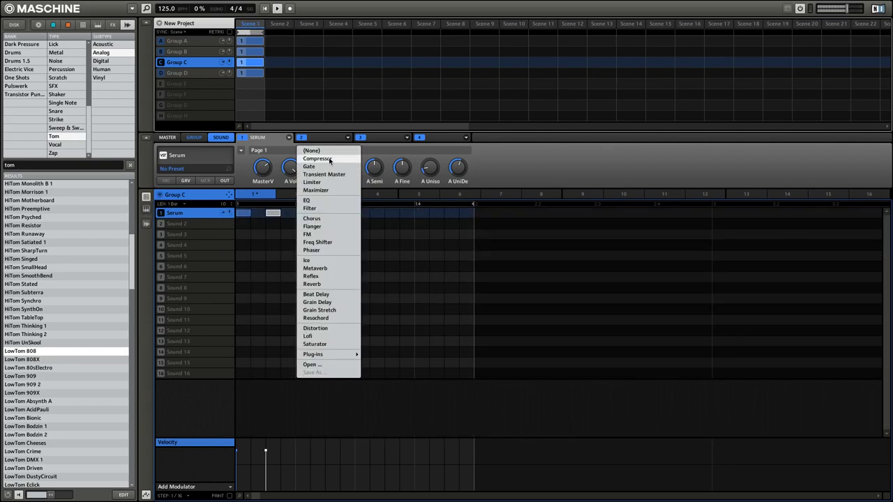
pyautogui.click(328, 159)
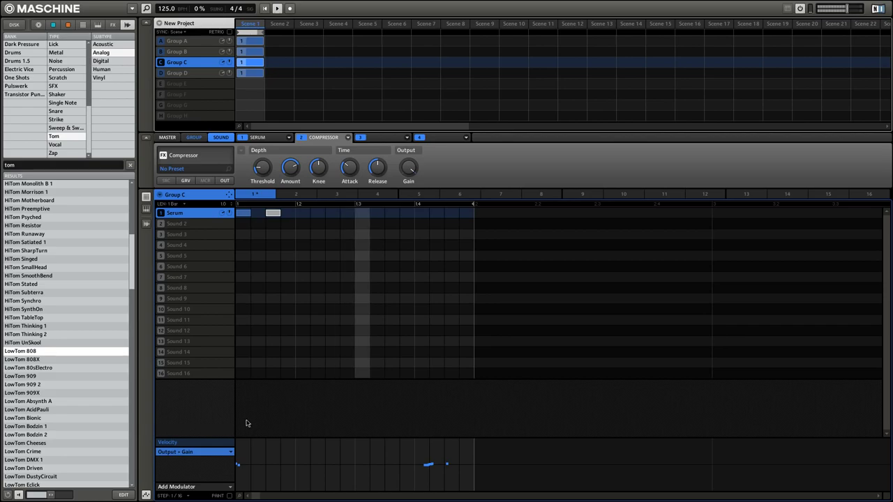
pyautogui.click(230, 452)
pyautogui.click(245, 455)
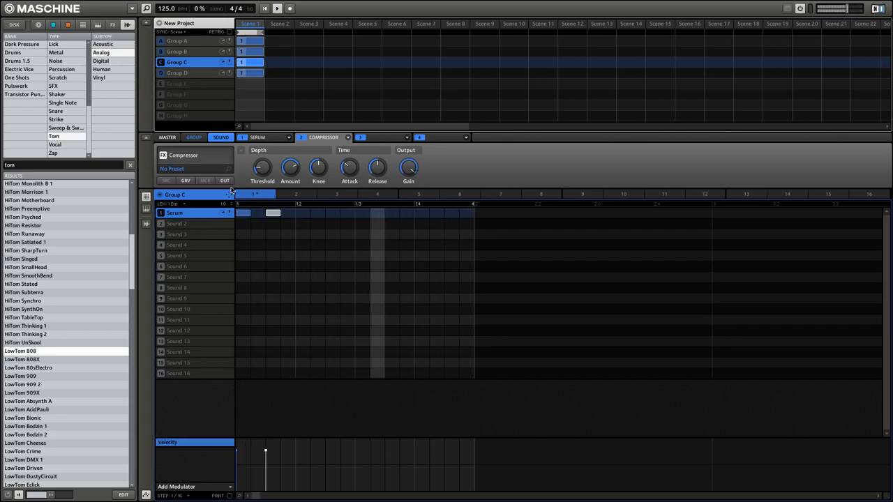
# Extend Group C's pattern to 2 bars and unsolo the group
pyautogui.moveTo(223, 204); pyautogui.dragTo(224, 196)
pyautogui.rightClick(161, 62)
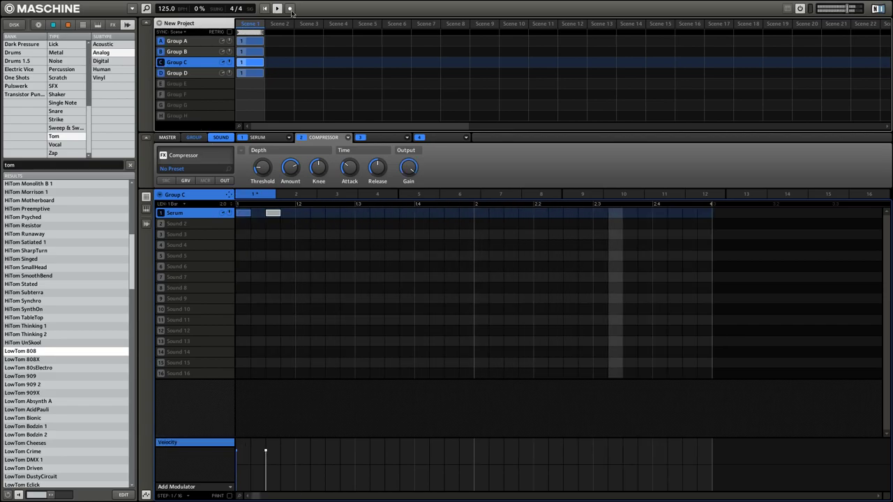
pyautogui.click(294, 216)
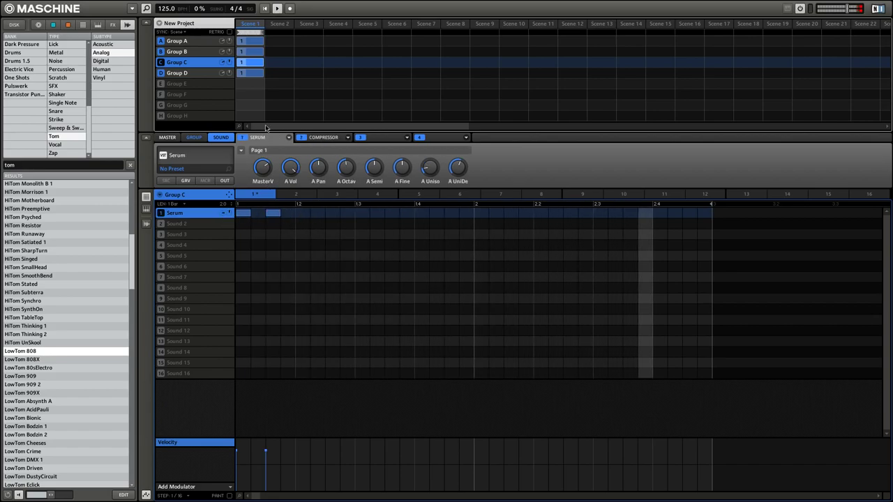
pyautogui.click(257, 48)
pyautogui.click(449, 213)
pyautogui.hotkey('ctrl', 's')
pyautogui.press('Escape')
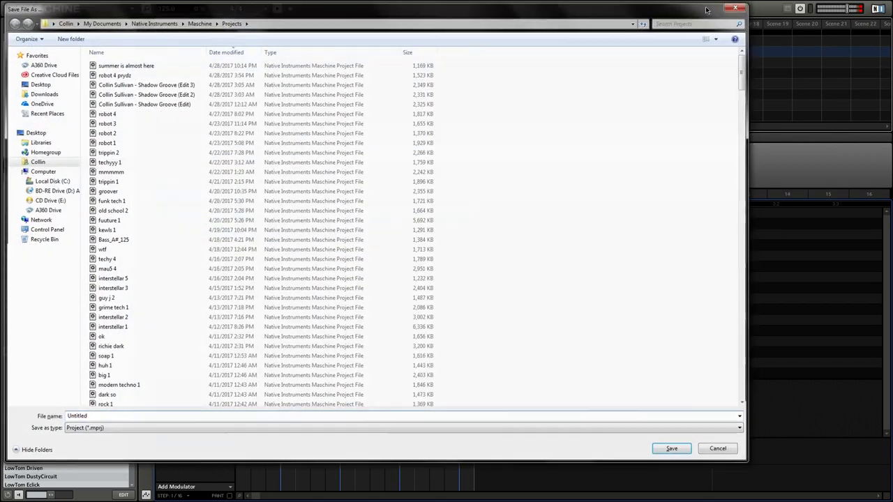
# Create a pattern for Group E in Scene 1 and load Massive on its first sound
pyautogui.click(251, 84)
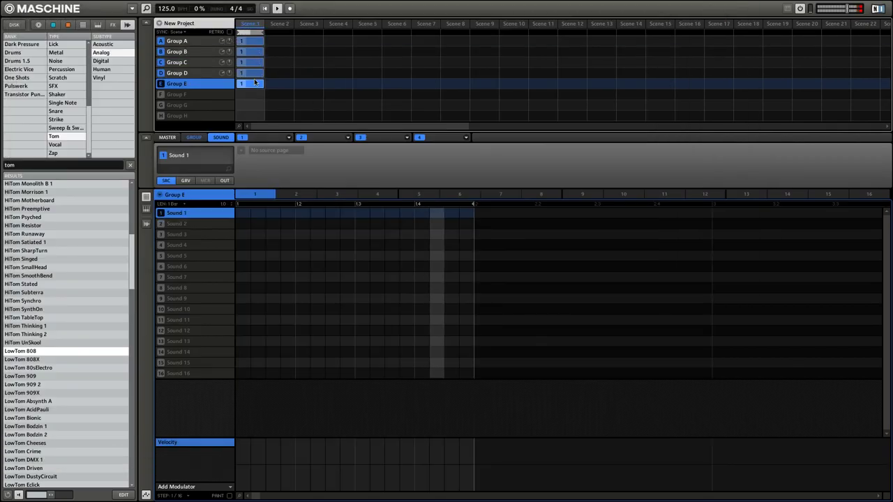
pyautogui.click(289, 137)
pyautogui.moveTo(254, 184)
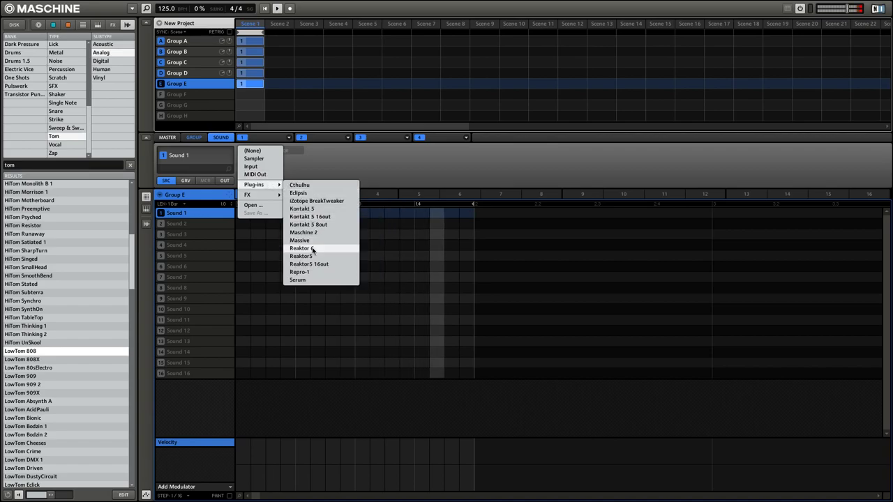
pyautogui.click(299, 240)
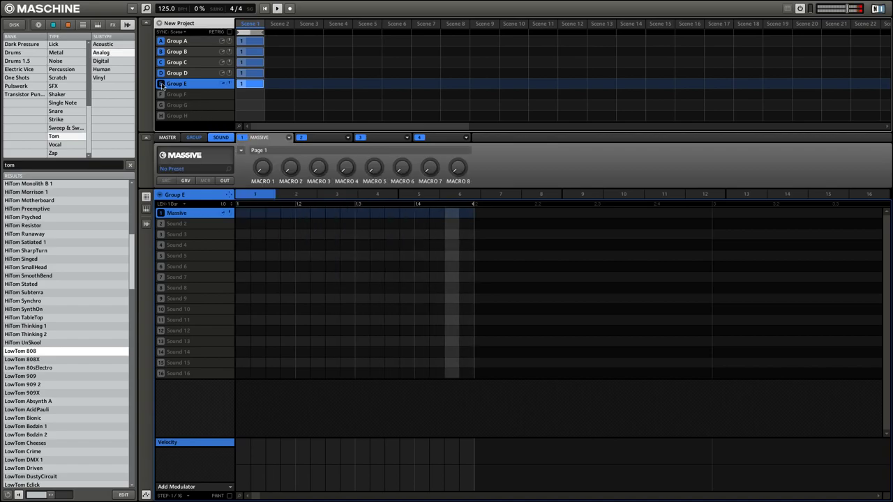
# Add a Massive note spanning the full first bar of Group E's pattern and close the Massive editor
pyautogui.doubleClick(244, 213)
pyautogui.moveTo(249, 213); pyautogui.dragTo(474, 214)
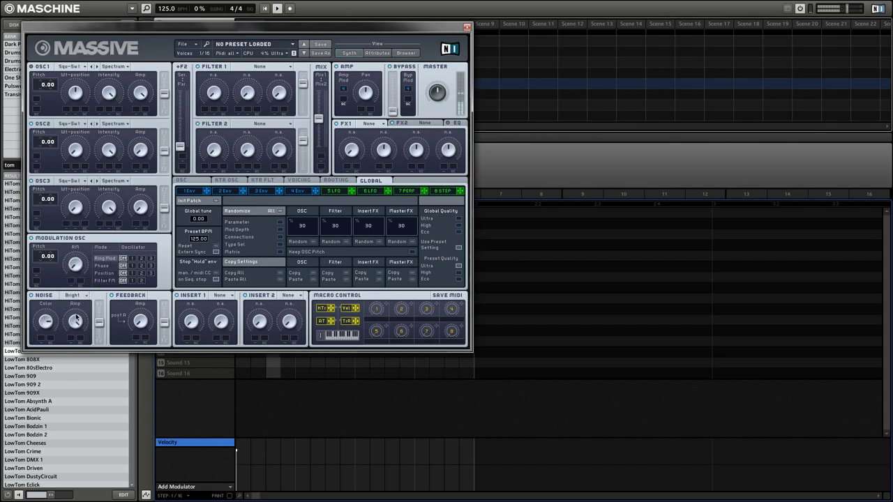
pyautogui.click(466, 28)
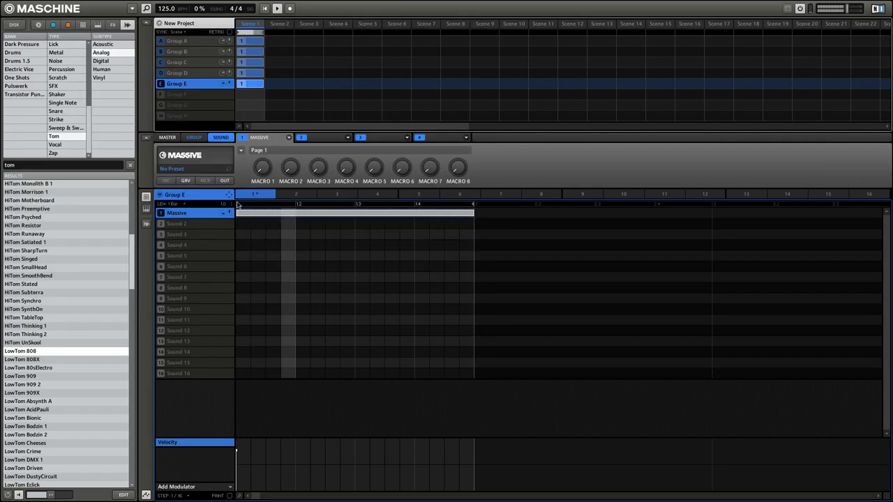
# Insert a Reflex effect after Massive and extend Group E's pattern to 2 bars
pyautogui.click(343, 139)
pyautogui.click(342, 267)
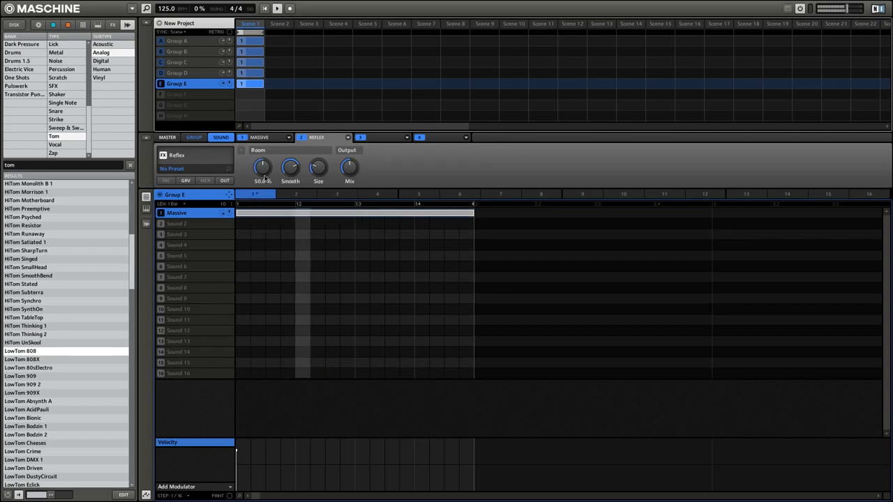
pyautogui.moveTo(223, 203); pyautogui.dragTo(223, 196)
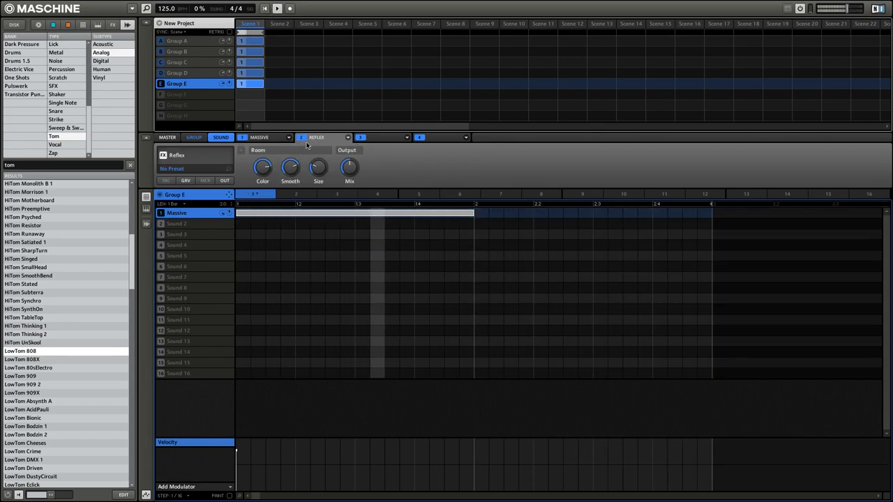
# Replace the Reflex effect with Metaverb and extend Group E's pattern to 8 bars
pyautogui.click(347, 138)
pyautogui.click(333, 267)
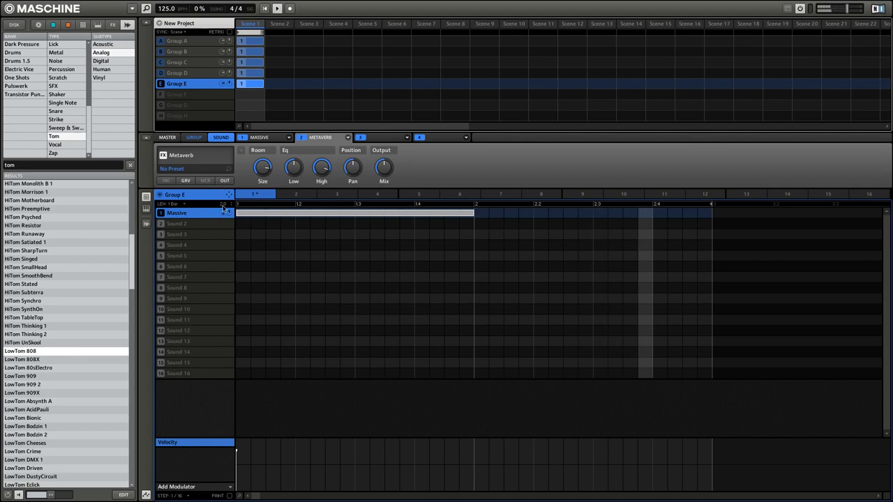
pyautogui.moveTo(221, 205); pyautogui.dragTo(222, 183)
# Insert LFOTool after Metaverb on the Massive sound and load its Sidechain-5 preset
pyautogui.click(407, 138)
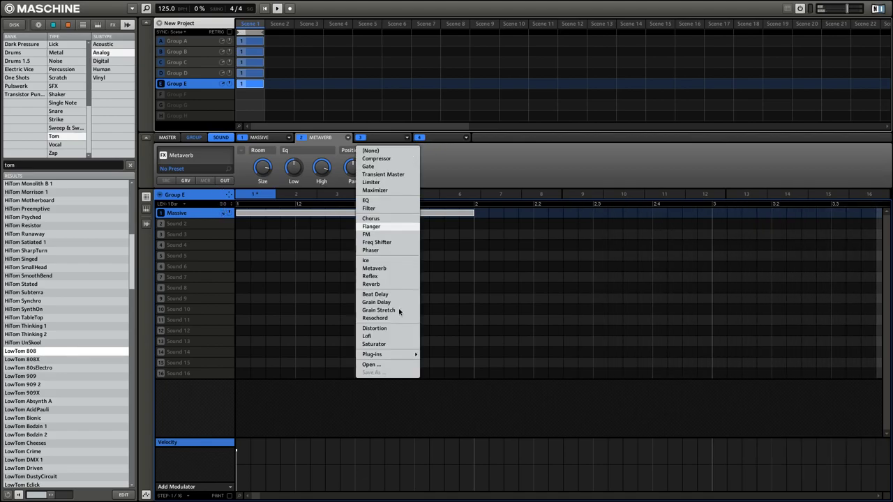
pyautogui.moveTo(374, 354)
pyautogui.click(435, 402)
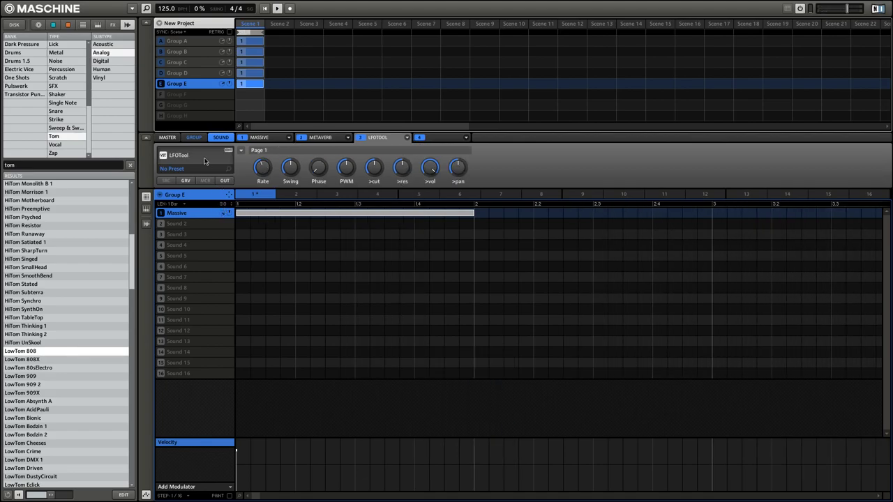
pyautogui.click(311, 40)
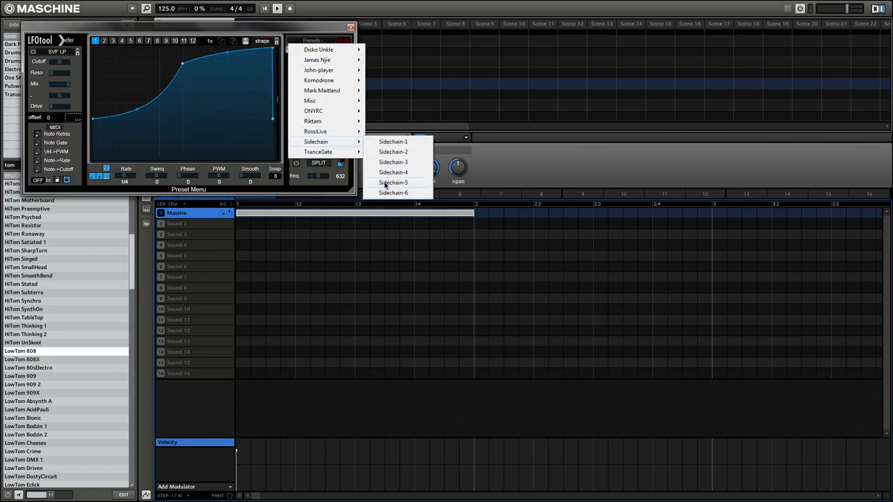
pyautogui.click(392, 183)
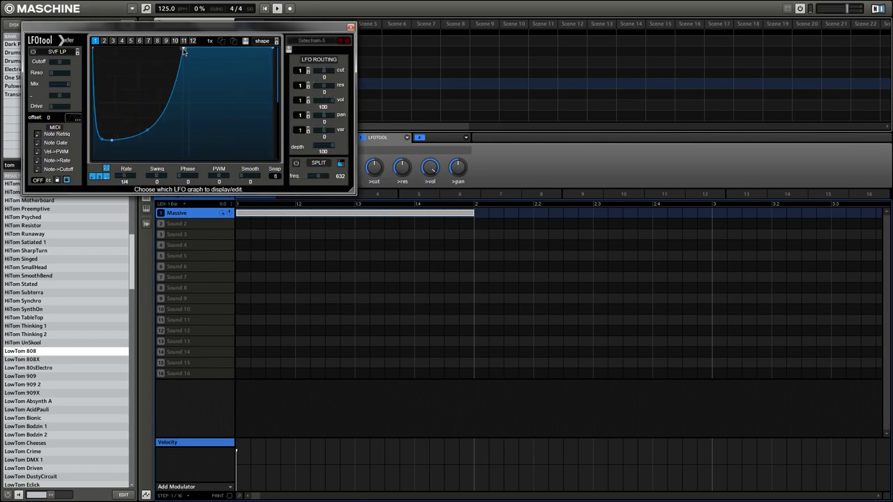
# Reshape the LFOTool curve with a shallower dip and a later return to full level, audition it and close the editor
pyautogui.moveTo(184, 51); pyautogui.dragTo(222, 32)
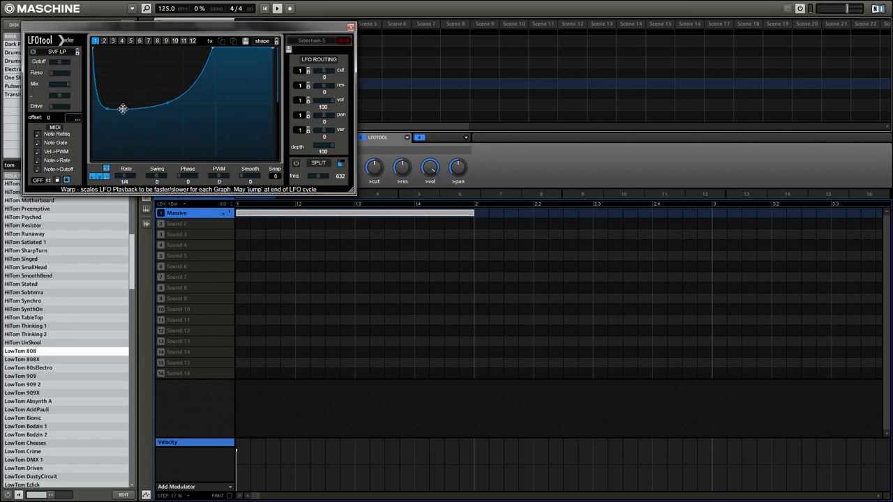
pyautogui.click(276, 8)
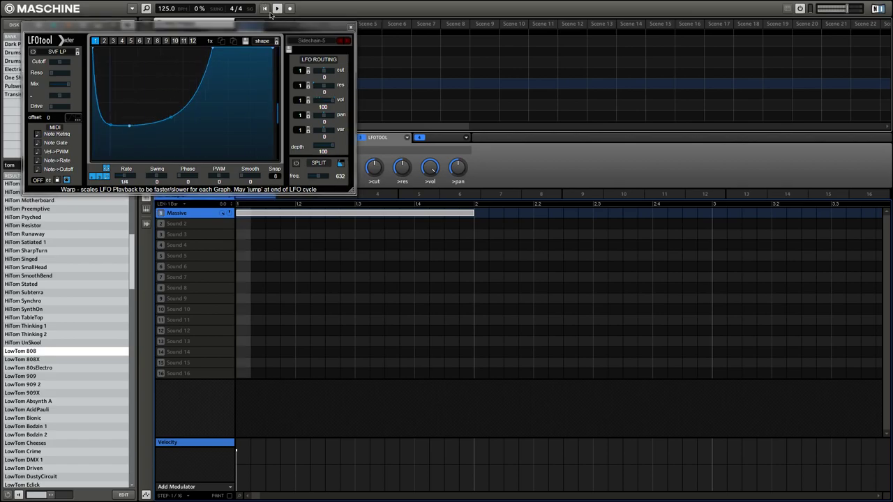
pyautogui.click(350, 27)
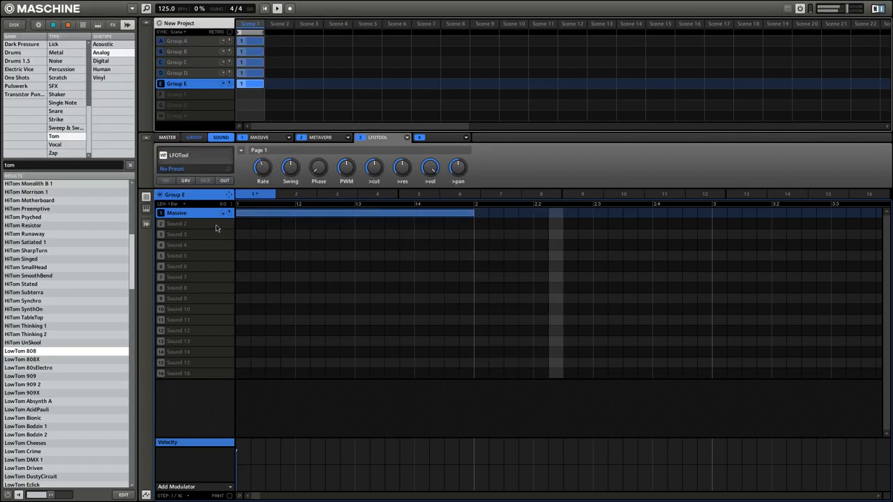
# Record automation of the Massive sound's main output pan, sweeping back and forth between both sides throughout the pattern
pyautogui.click(465, 138)
pyautogui.click(227, 181)
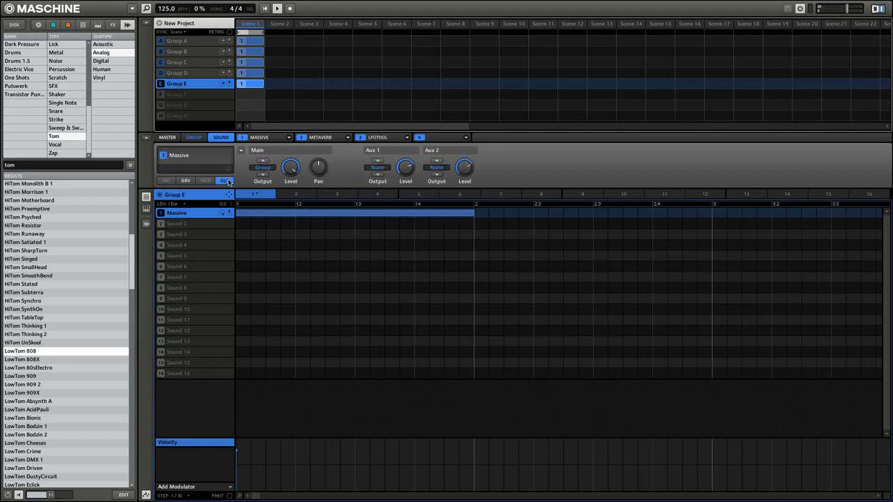
pyautogui.click(265, 9)
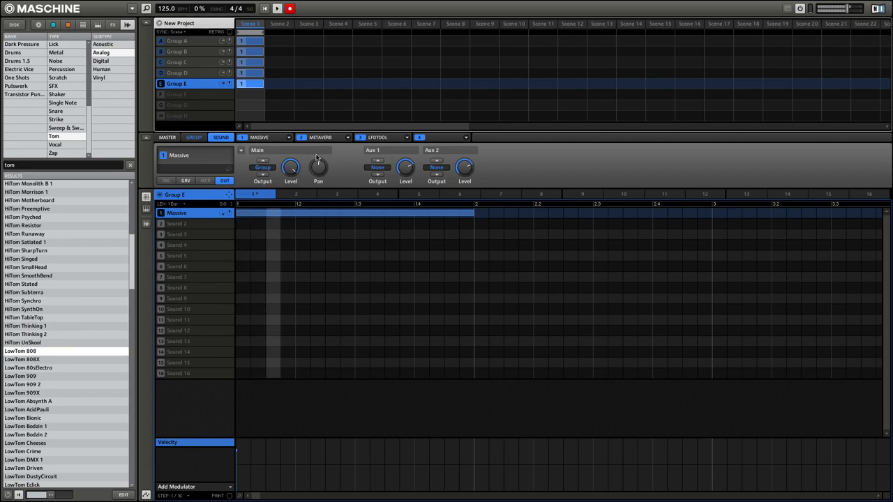
pyautogui.moveTo(319, 161)
pyautogui.mouseDown()
pyautogui.moveTo(311, 193)
pyautogui.moveTo(331, 118)
pyautogui.moveTo(314, 179)
pyautogui.moveTo(334, 133)
pyautogui.moveTo(312, 183)
pyautogui.moveTo(334, 128)
pyautogui.moveTo(315, 182)
pyautogui.mouseUp()
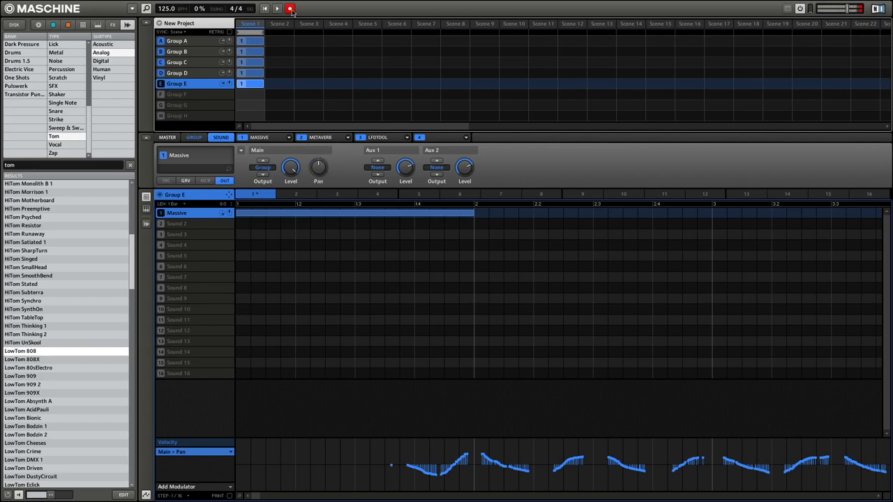
pyautogui.click(266, 11)
# Return to Group A's kick sound and save the project as "dubfire 2"
pyautogui.click(252, 41)
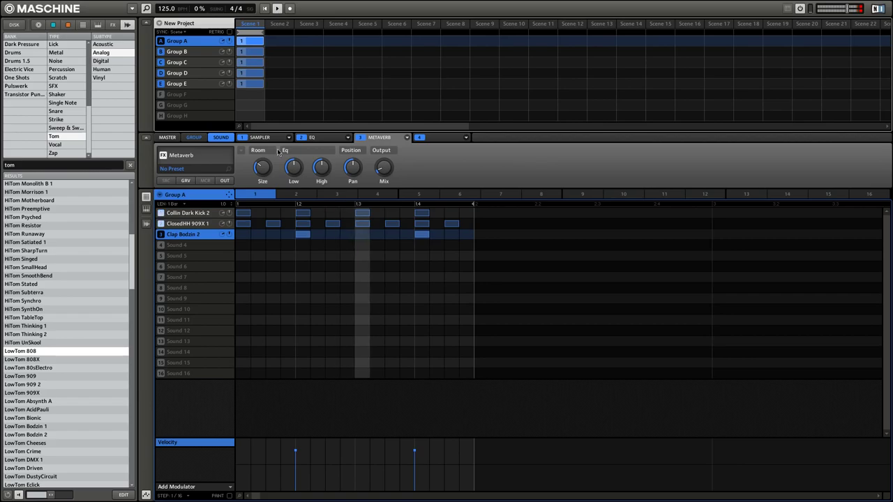
pyautogui.click(187, 223)
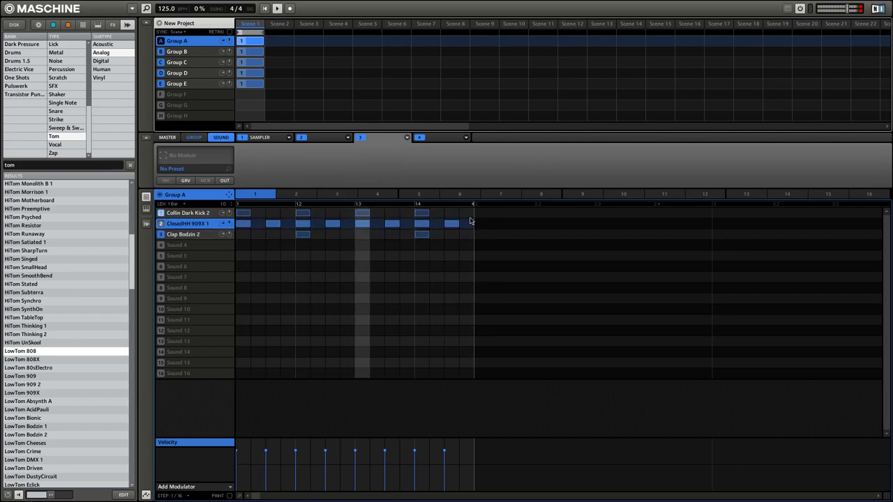
pyautogui.click(187, 213)
pyautogui.hotkey('ctrl', 's')
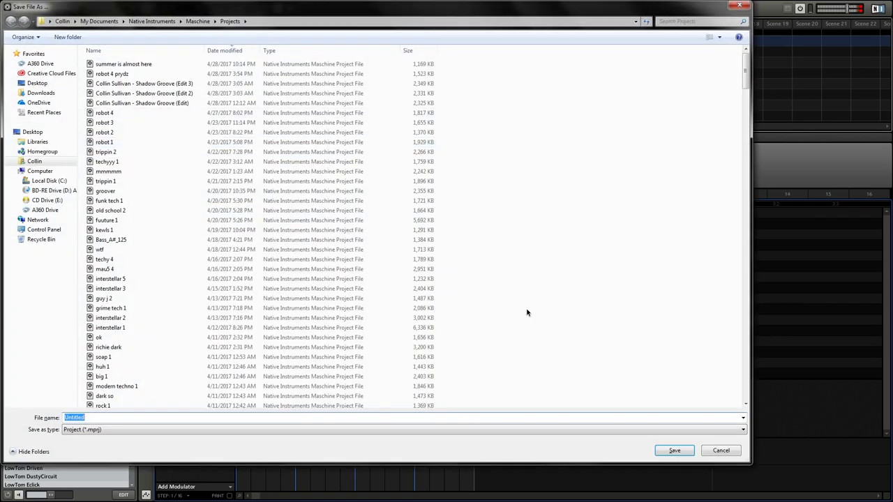
pyautogui.write('dubfire 2')
pyautogui.press('Return')
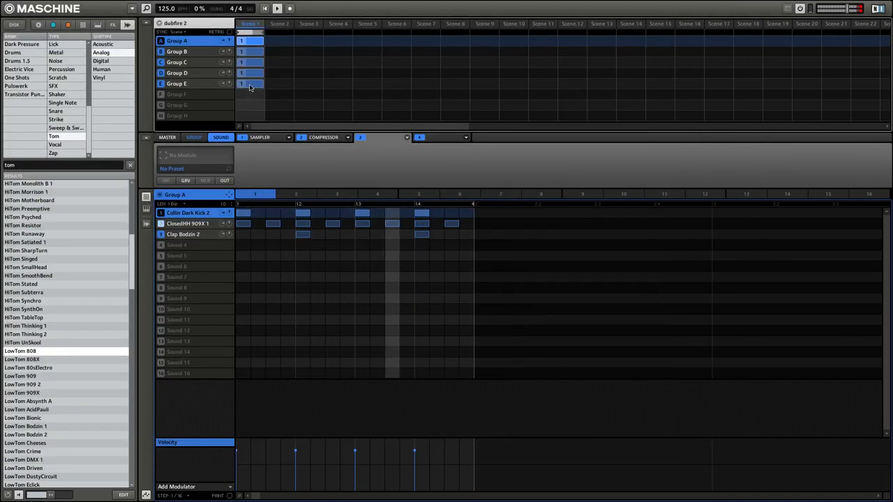
pyautogui.click(253, 84)
pyautogui.click(253, 73)
pyautogui.click(252, 52)
pyautogui.click(252, 42)
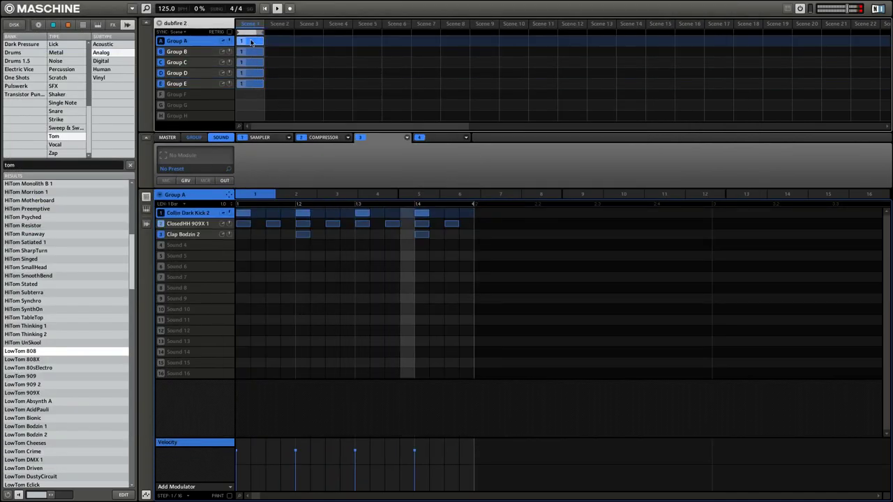
# Try copying the ClosedHH 909X 1 notes to Sound 4 in Group A
pyautogui.moveTo(479, 225); pyautogui.dragTo(242, 224)
pyautogui.hotkey('ctrl', 'c')
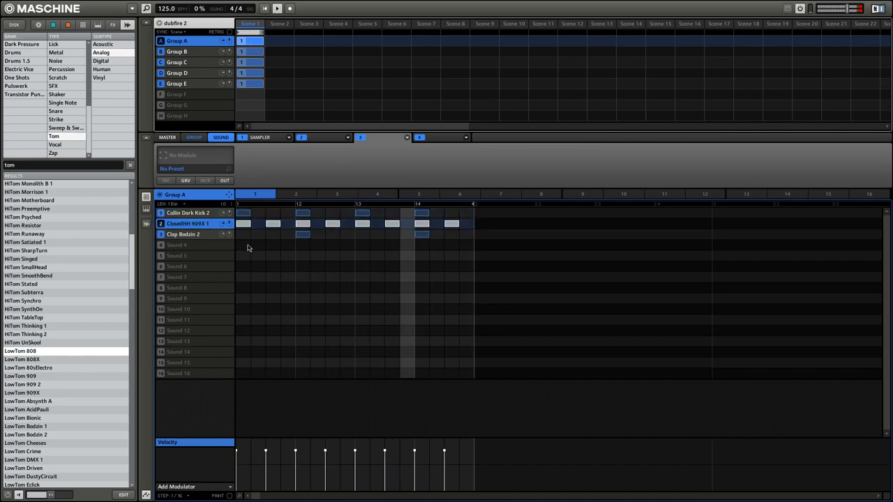
pyautogui.click(249, 246)
pyautogui.hotkey('ctrl', 'v')
pyautogui.press('Delete')
pyautogui.doubleClick(270, 248)
# Copy the four Collin Dark Kick 2 notes to Sound 4, moved two steps later onto steps 3, 7, 11 and 15
pyautogui.moveTo(465, 217); pyautogui.dragTo(242, 212)
pyautogui.hotkey('ctrl', 'c')
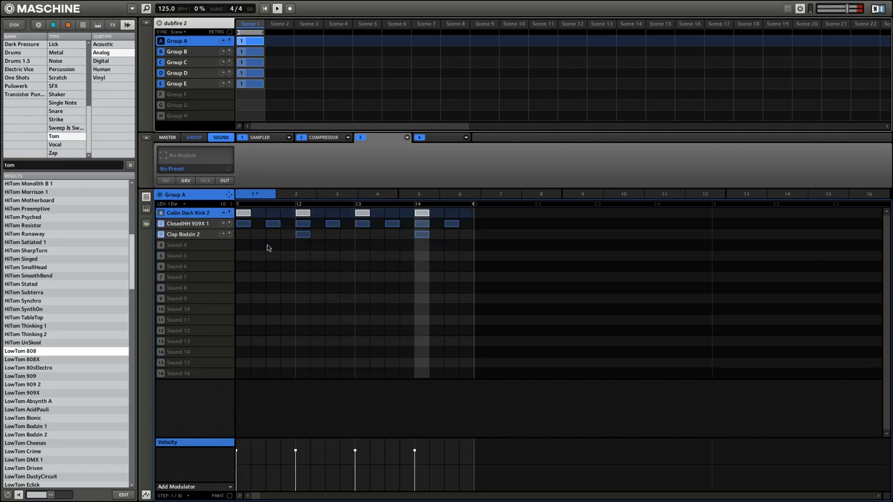
pyautogui.click(264, 247)
pyautogui.hotkey('ctrl', 'v')
pyautogui.moveTo(247, 246); pyautogui.dragTo(269, 248)
pyautogui.click(255, 248)
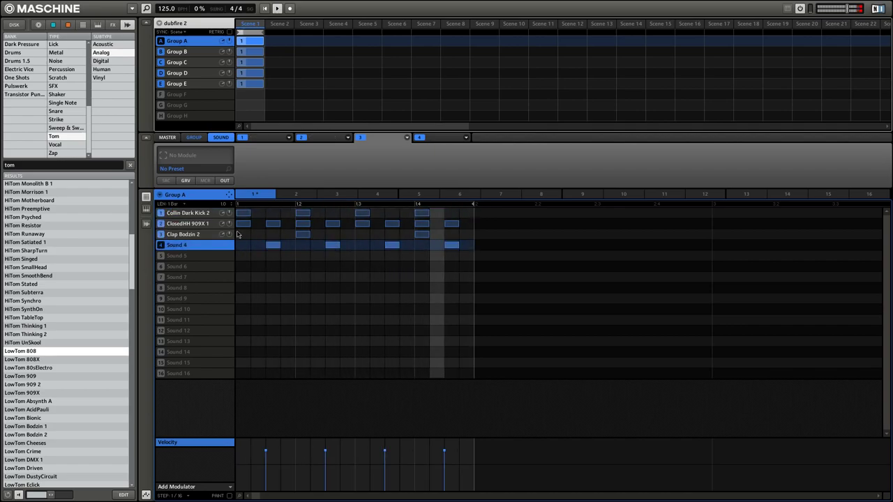
# Filter the browser to Percussion without the "tom" search, preview the Perc Beach samples and load Perc Beach 5 into Sound 4
pyautogui.scroll(4, 78, 78)
pyautogui.click(69, 104)
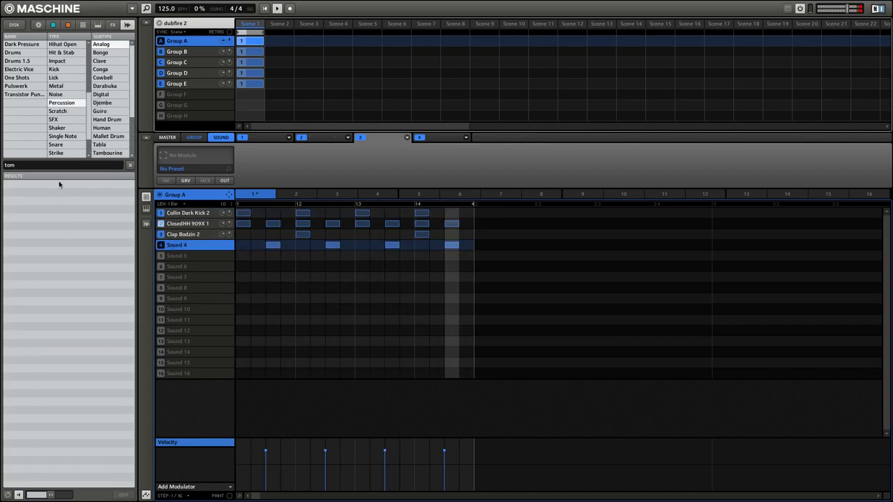
pyautogui.press('BackSpace')
pyautogui.click(56, 269)
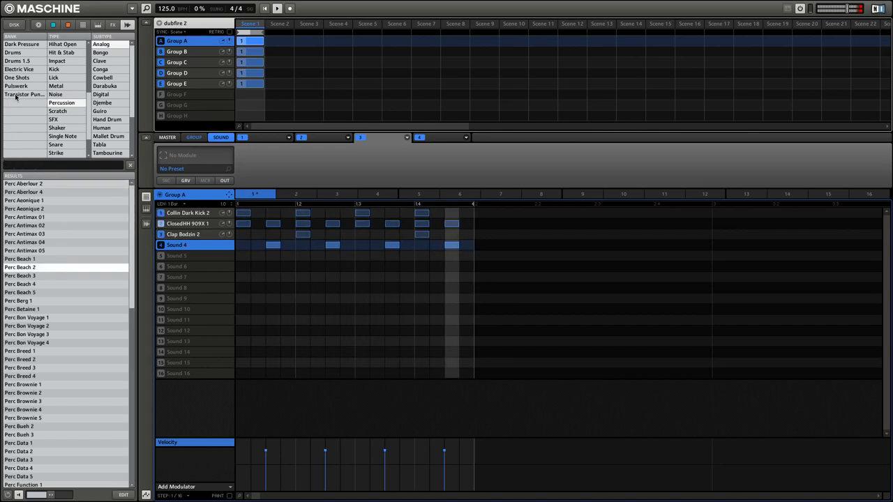
pyautogui.click(42, 275)
pyautogui.click(41, 284)
pyautogui.click(40, 292)
pyautogui.doubleClick(40, 292)
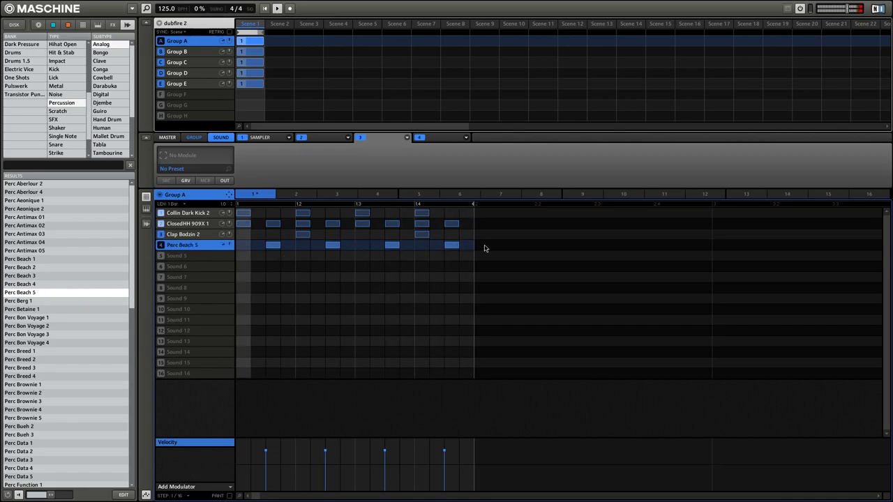
# Shift the four Perc Beach 5 notes one step later, and copy them to Sound 5 on steps 3, 7, 11 and 15
pyautogui.moveTo(474, 263); pyautogui.dragTo(293, 249)
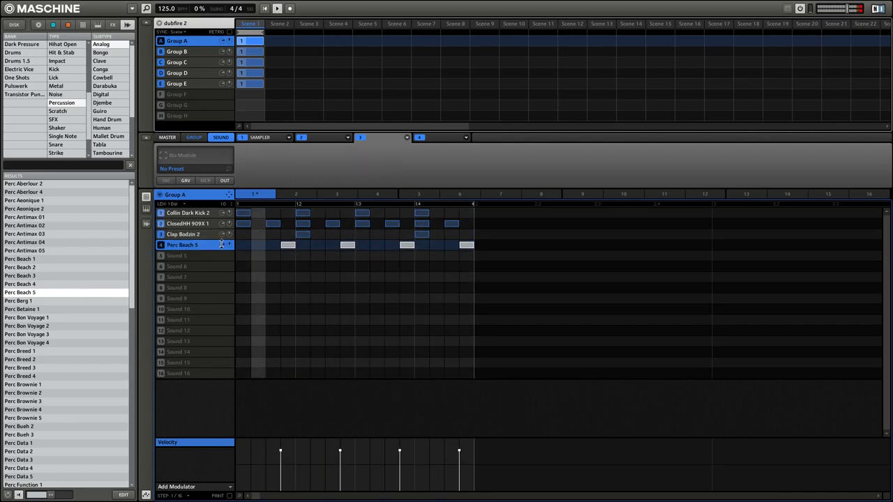
pyautogui.click(255, 257)
pyautogui.press('super+v')
pyautogui.moveTo(286, 257)
pyautogui.mouseDown()
pyautogui.moveTo(258, 255)
pyautogui.moveTo(268, 256)
pyautogui.mouseUp()
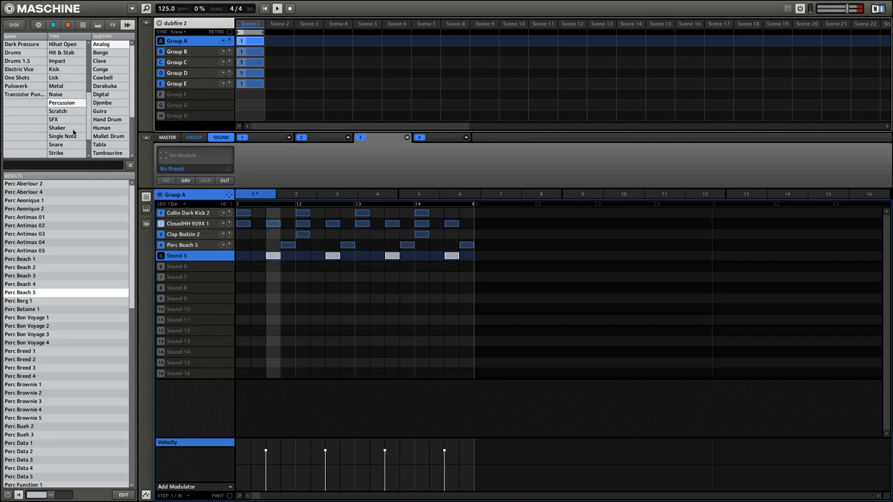
# Filter the browser to Hihat Open and Analog, preview the samples and load OpenHH 909 3 into Sound 5
pyautogui.scroll(4, 74, 131)
pyautogui.click(74, 70)
pyautogui.click(73, 79)
pyautogui.click(65, 219)
pyautogui.click(58, 232)
pyautogui.click(60, 259)
pyautogui.click(62, 308)
pyautogui.click(53, 249)
pyautogui.moveTo(51, 244); pyautogui.dragTo(218, 257)
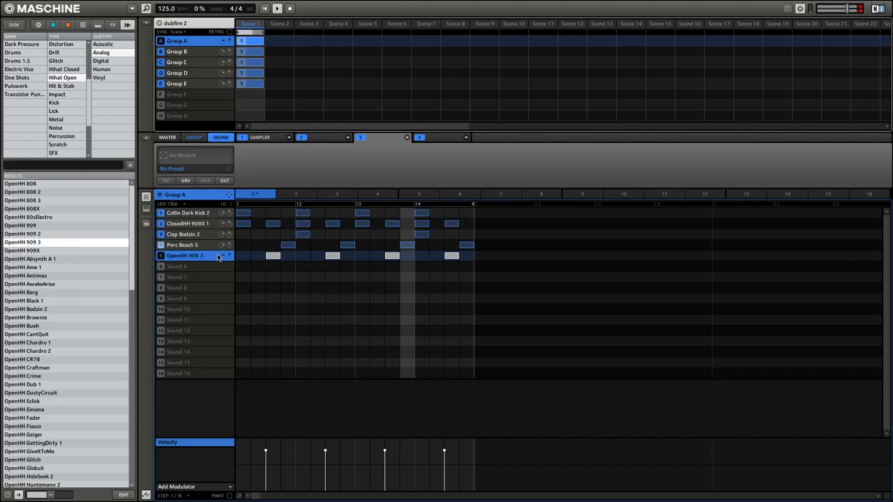
# Add an EQ to OpenHH 909 3 after the Sampler, cutting the low band gain and boosting the high band gain
pyautogui.click(262, 137)
pyautogui.click(443, 220)
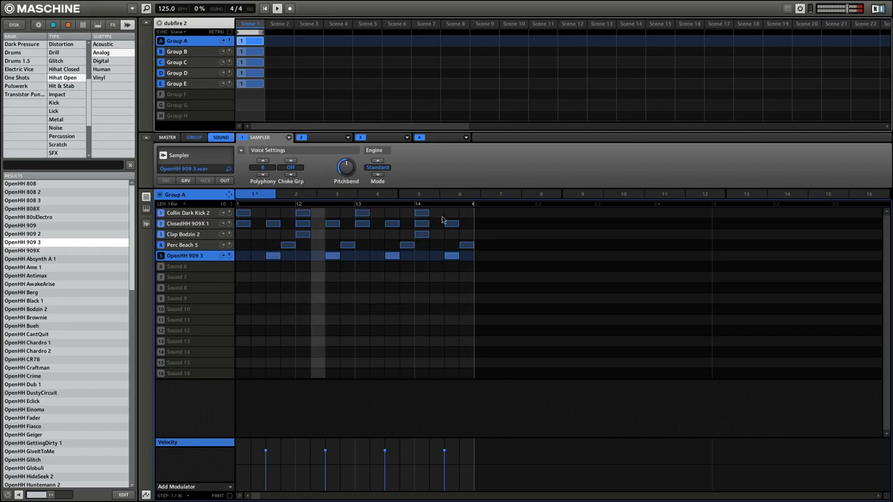
pyautogui.click(348, 138)
pyautogui.click(317, 201)
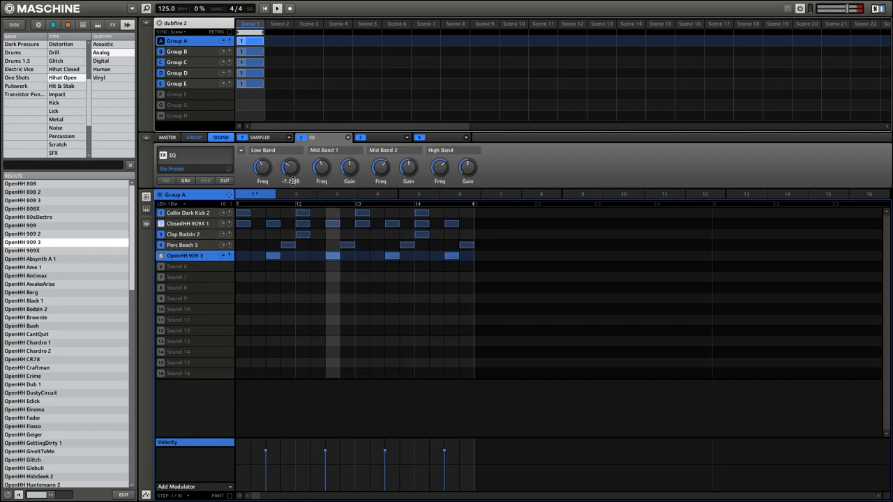
pyautogui.moveTo(467, 167); pyautogui.dragTo(468, 155)
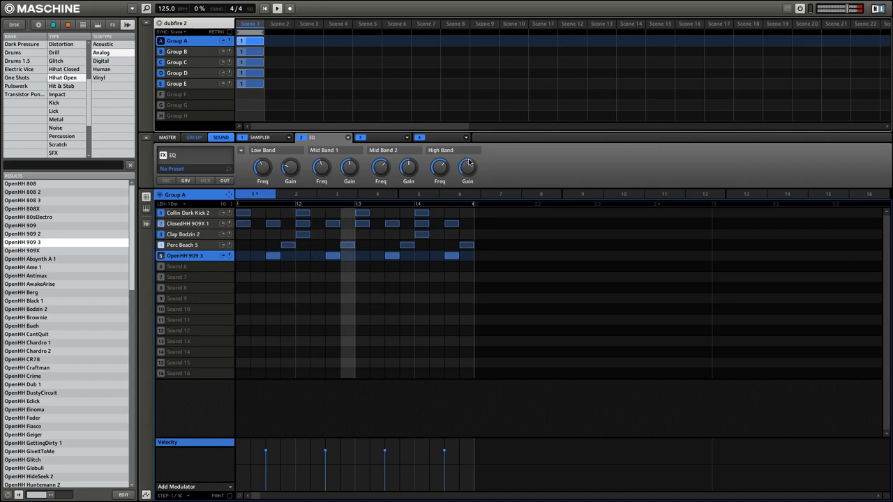
# Copy the ClosedHH 909X 1 notes to Sound 6 and duplicate them so that all 16 steps are filled
pyautogui.moveTo(464, 225); pyautogui.dragTo(236, 223)
pyautogui.hotkey('ctrl', 'c')
pyautogui.click(247, 266)
pyautogui.hotkey('ctrl', 'v')
pyautogui.hotkey('ctrl', 'v')
# Filter the browser to Hihat Closed, preview the samples and load ClosedHH Antimax 02 into Sound 6
pyautogui.scroll(2, 73, 80)
pyautogui.click(63, 102)
pyautogui.click(74, 284)
pyautogui.click(72, 318)
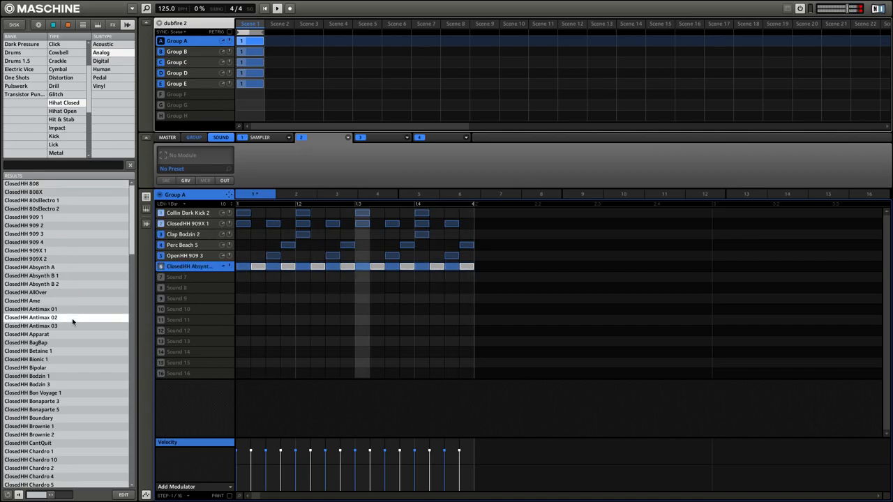
pyautogui.click(479, 269)
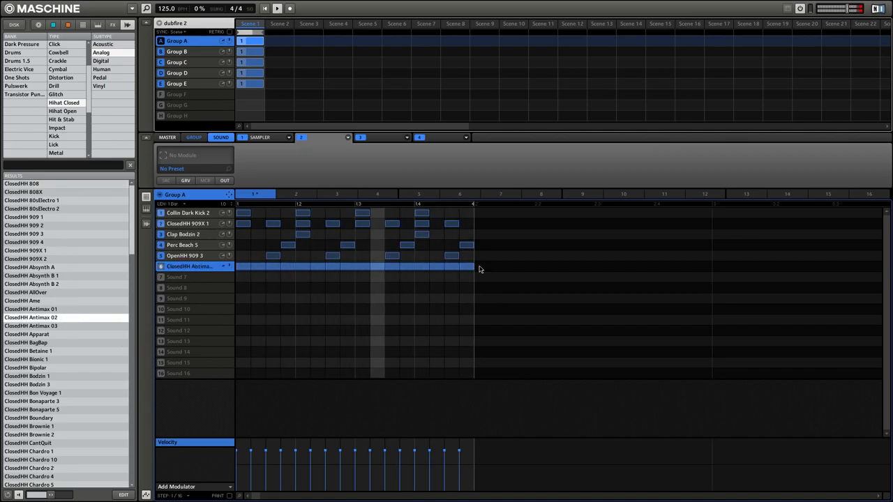
pyautogui.click(268, 139)
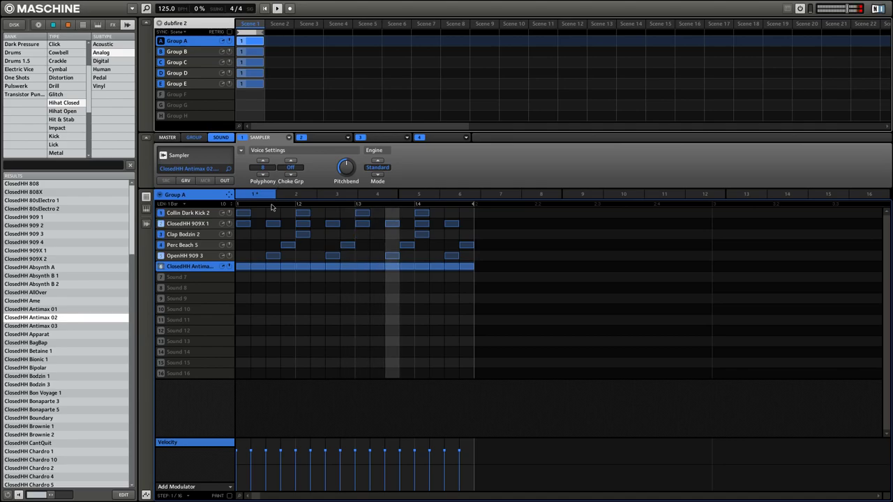
# In the piano roll of Group C's Serum pattern, add a note on step 2 one octave above the existing notes
pyautogui.click(198, 62)
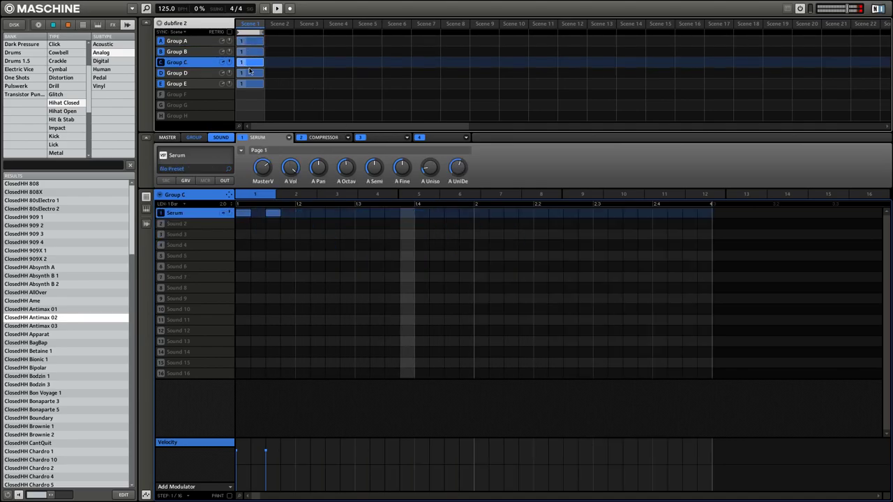
pyautogui.click(145, 211)
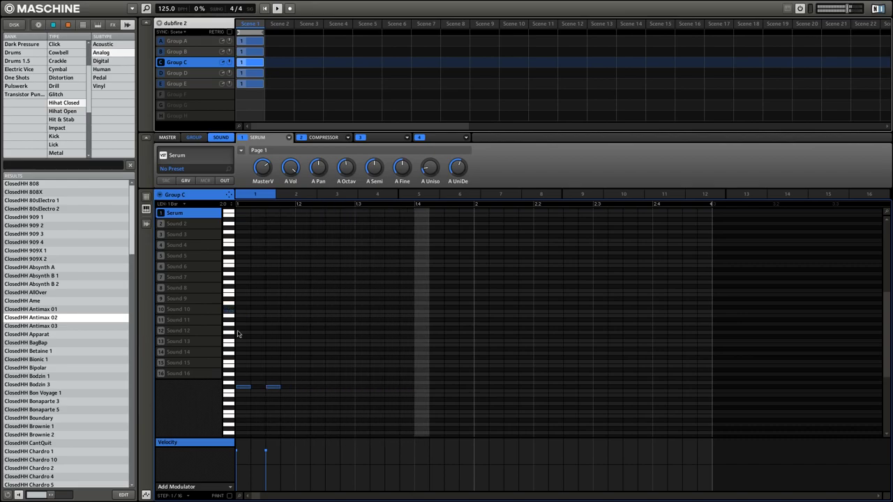
pyautogui.click(258, 329)
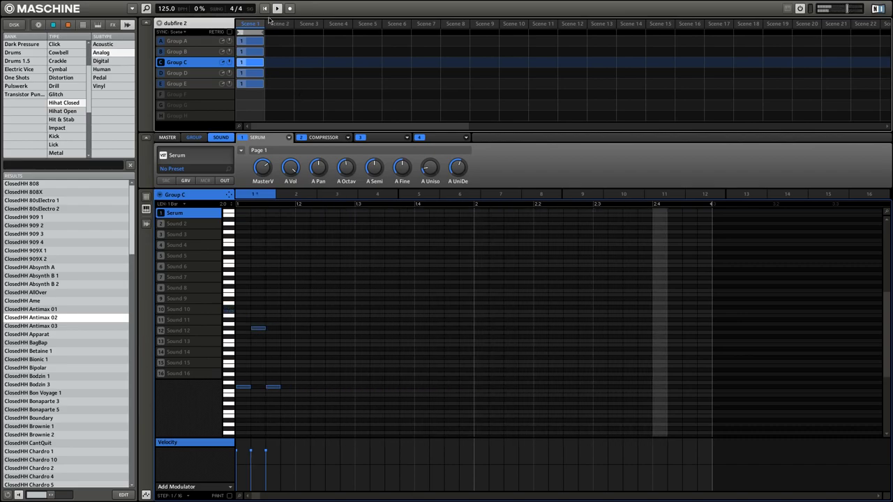
pyautogui.click(256, 336)
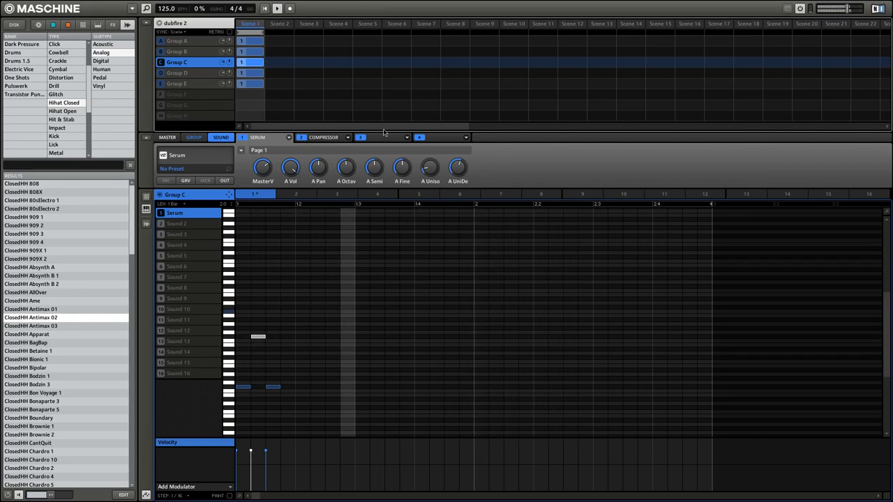
# In Group C's Serum, disable oscillator B and change oscillator A's wavetable to Basic Mg
pyautogui.click(167, 161)
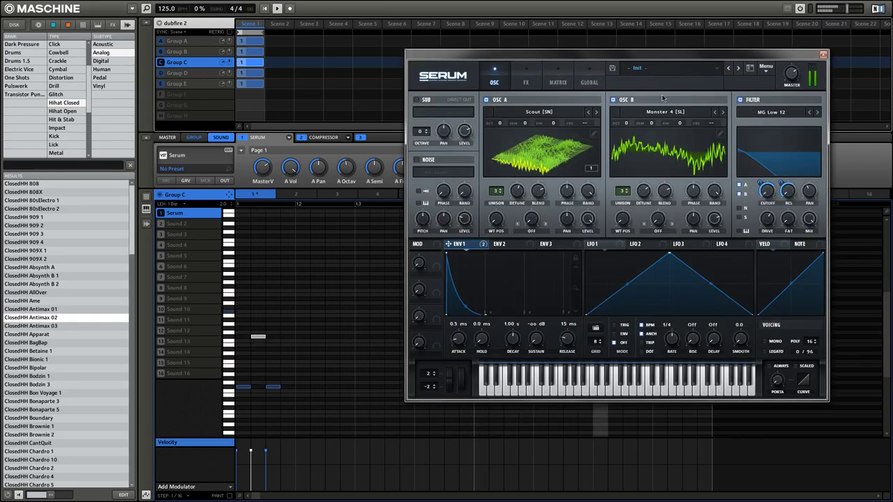
pyautogui.click(612, 100)
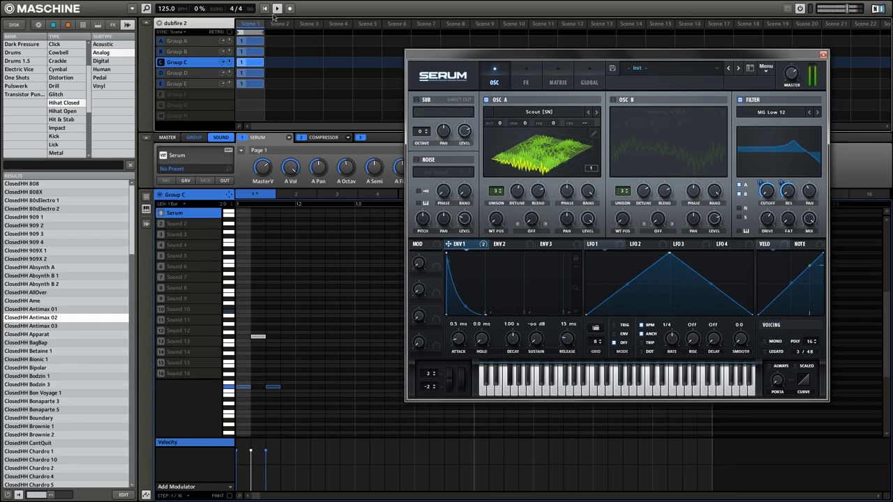
pyautogui.click(539, 112)
pyautogui.moveTo(540, 130)
pyautogui.click(579, 141)
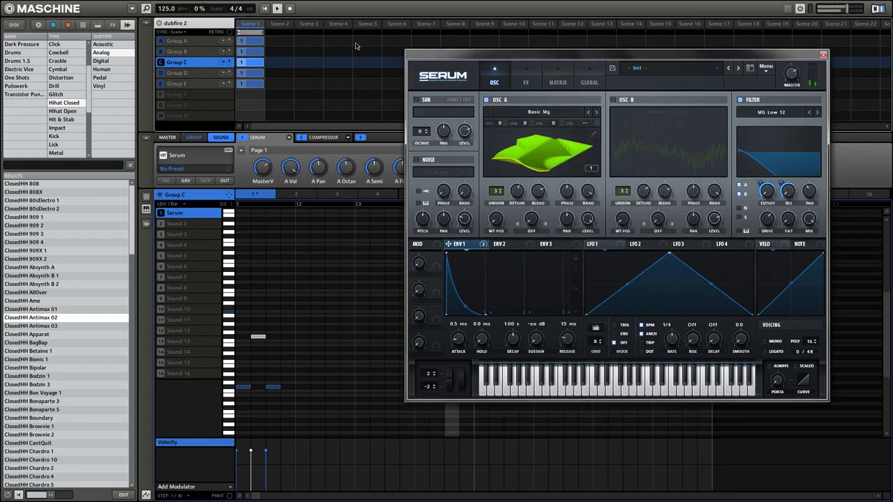
pyautogui.click(265, 9)
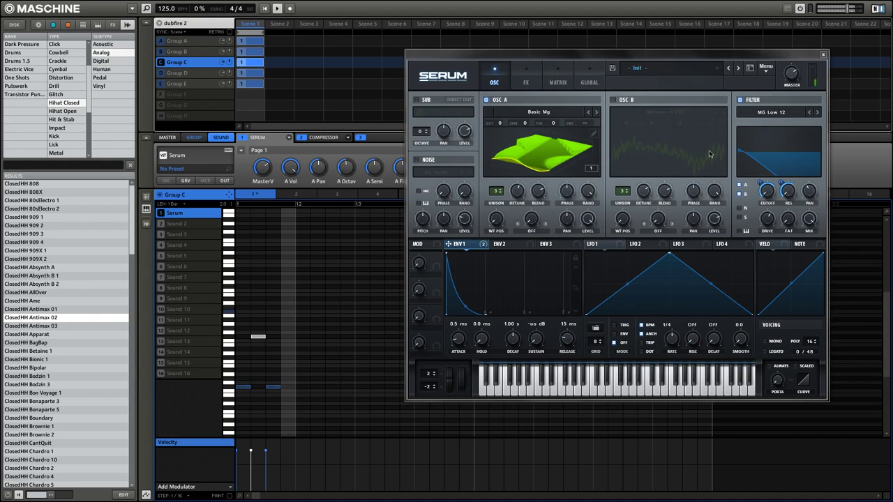
# Lower Serum's filter cutoff and reduce oscillator A's unison to 1 voice
pyautogui.moveTo(771, 188); pyautogui.dragTo(764, 224)
pyautogui.click(265, 9)
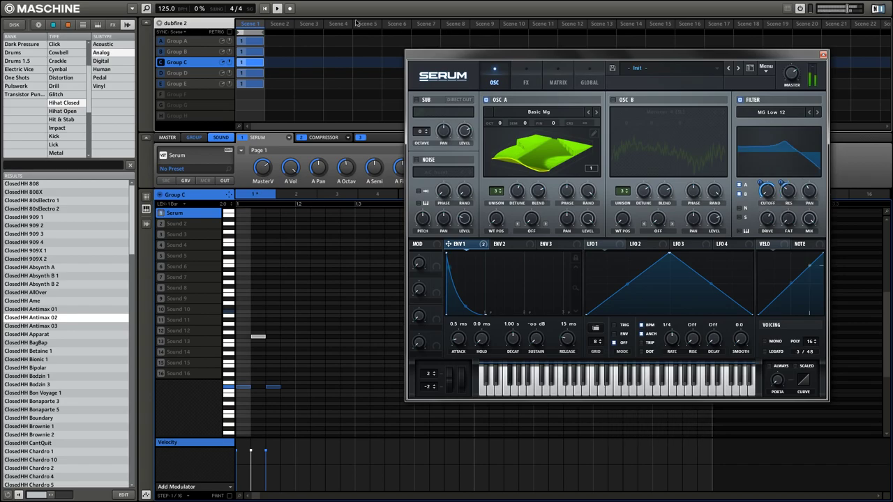
pyautogui.moveTo(517, 191); pyautogui.dragTo(495, 217)
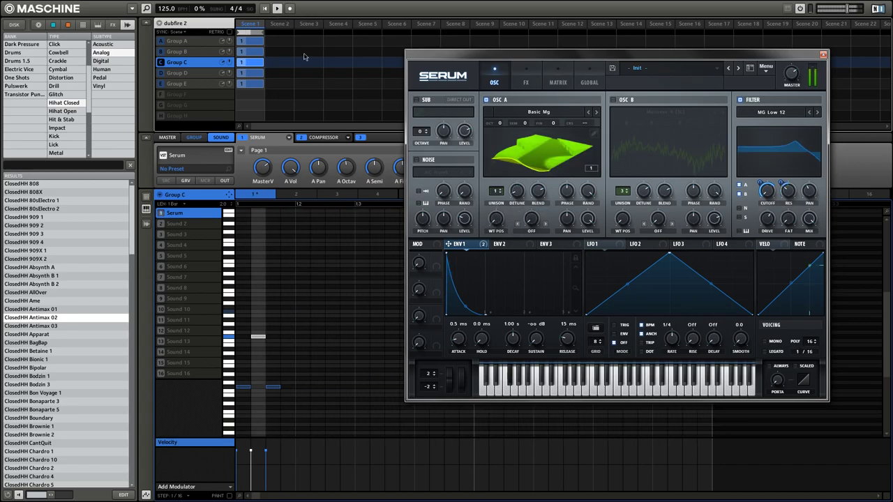
pyautogui.click(823, 55)
# Copy Serum's three-note figure so that it repeats from step 11 and again from step 22
pyautogui.moveTo(321, 317); pyautogui.dragTo(560, 389)
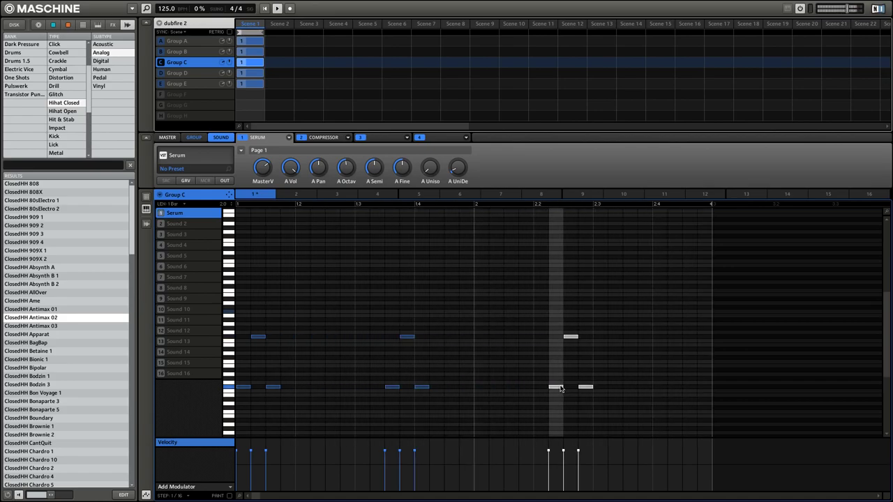
pyautogui.click(525, 355)
# Adjust Serum's filter cutoff, and enable the sub oscillator with the saw waveform routed through the filter
pyautogui.click(244, 152)
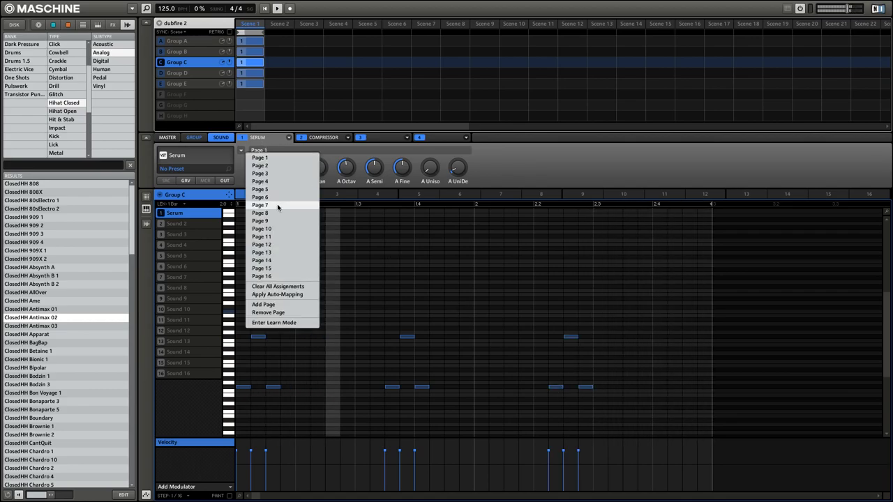
pyautogui.click(270, 199)
pyautogui.moveTo(403, 168); pyautogui.dragTo(409, 159)
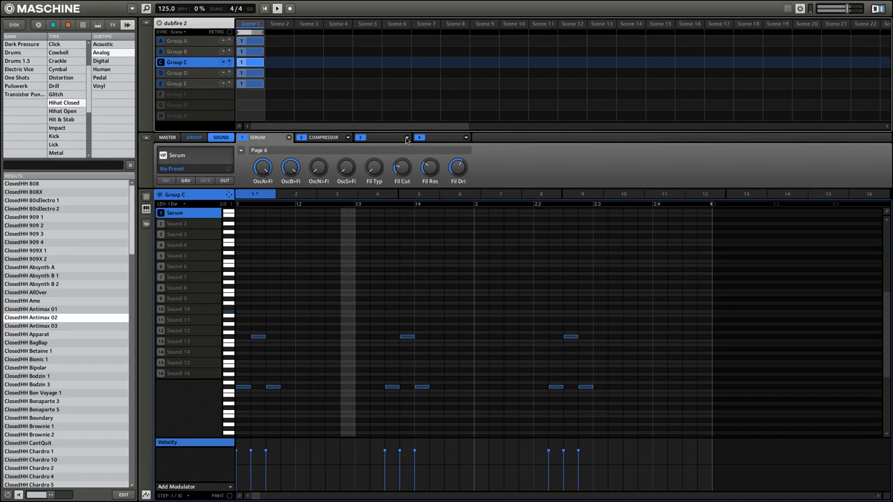
pyautogui.click(407, 138)
pyautogui.click(227, 150)
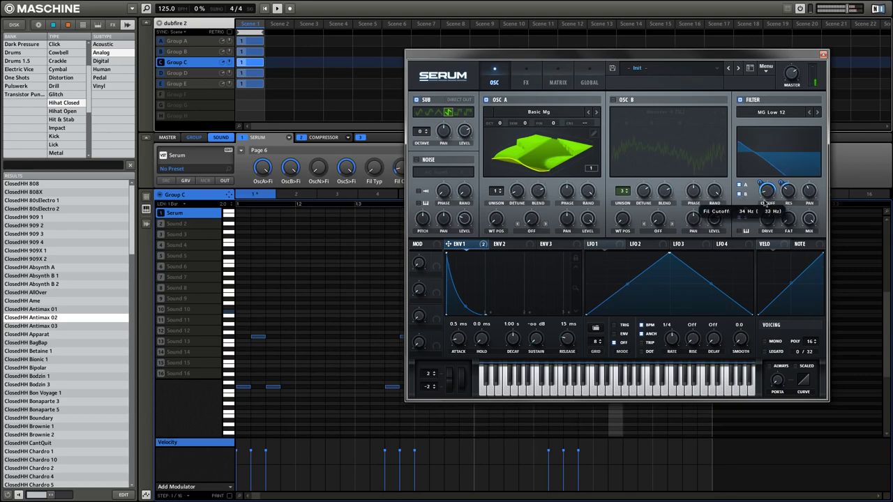
pyautogui.moveTo(764, 208); pyautogui.dragTo(776, 187)
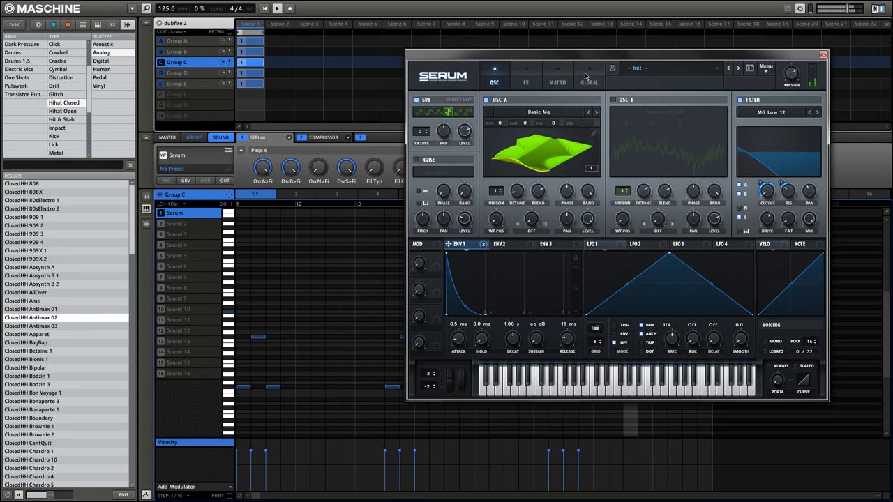
# Enable the EQ in Serum's effects rack alongside Chorus and Delay, and close the plug-in window
pyautogui.click(526, 77)
pyautogui.click(421, 212)
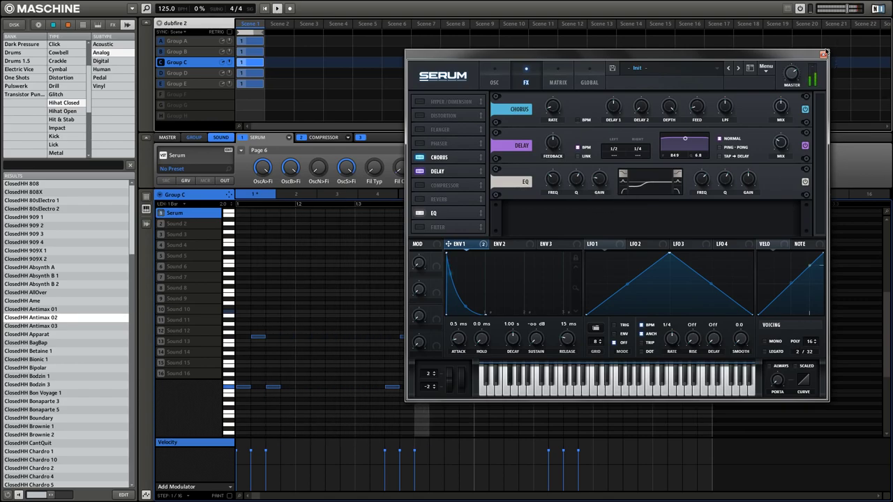
pyautogui.click(823, 55)
# Unsolo Group C and set Serum's filter cutoff to about 7% while listening to the full pattern
pyautogui.moveTo(401, 171)
pyautogui.moveTo(401, 171)
pyautogui.mouseDown()
pyautogui.moveTo(433, 124)
pyautogui.moveTo(412, 171)
pyautogui.mouseUp()
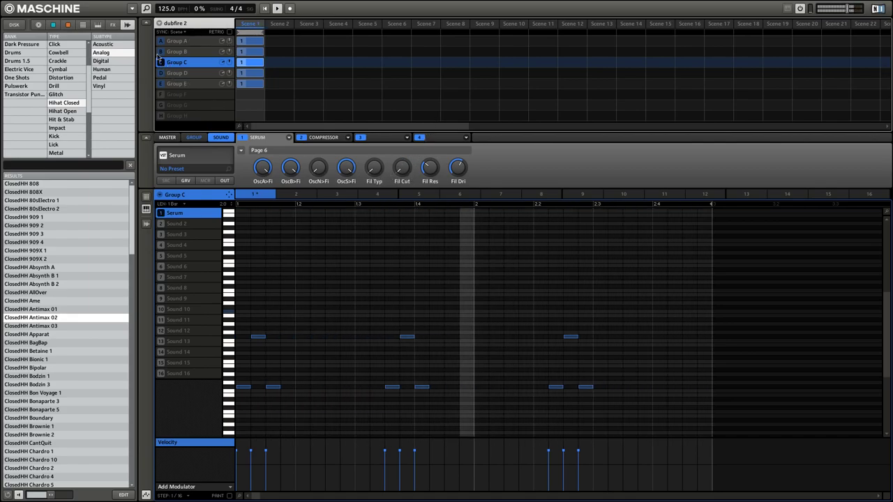
pyautogui.click(265, 9)
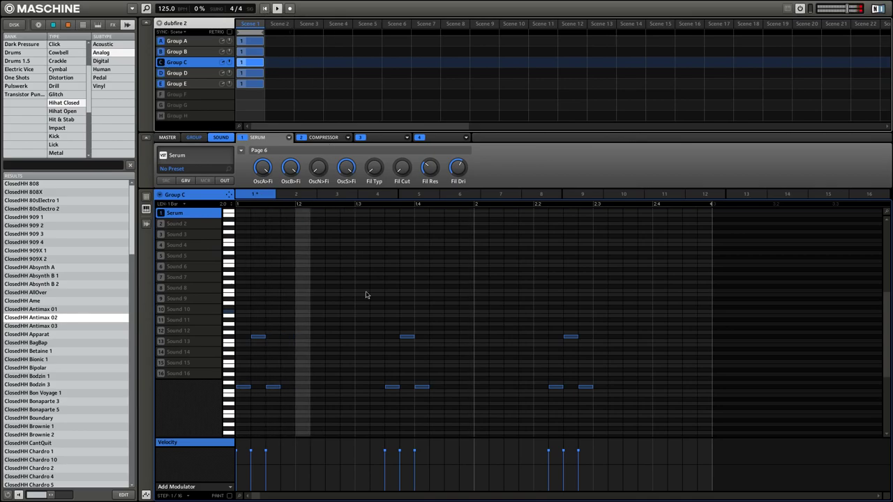
pyautogui.moveTo(404, 172); pyautogui.dragTo(406, 155)
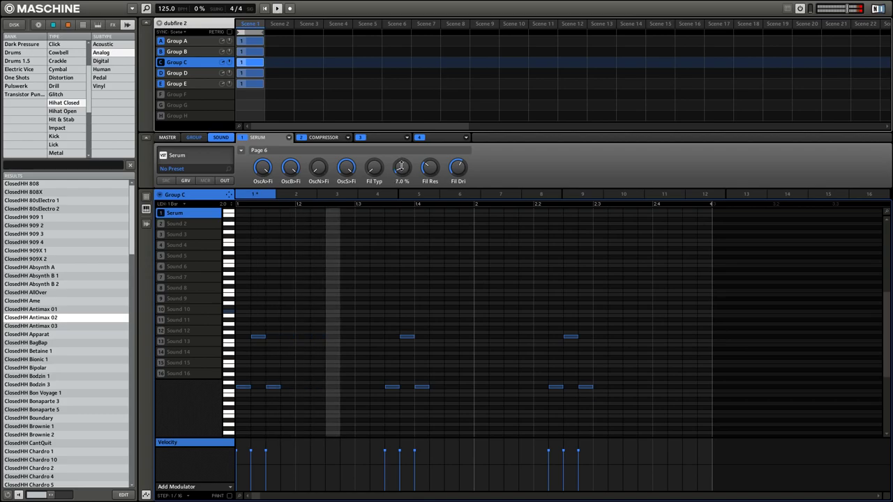
# Copy all nine Serum notes five steps later and about an octave and a half higher, deleting the copied high note on step 7
pyautogui.moveTo(617, 301); pyautogui.dragTo(315, 316)
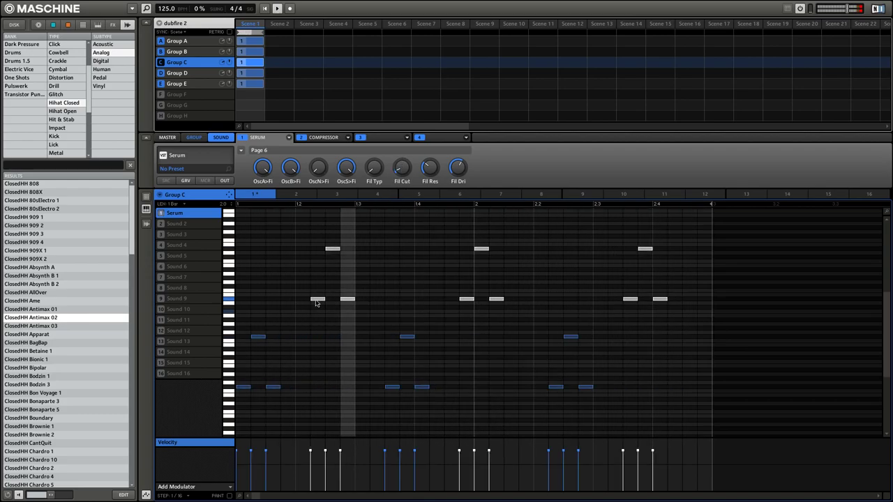
pyautogui.click(314, 314)
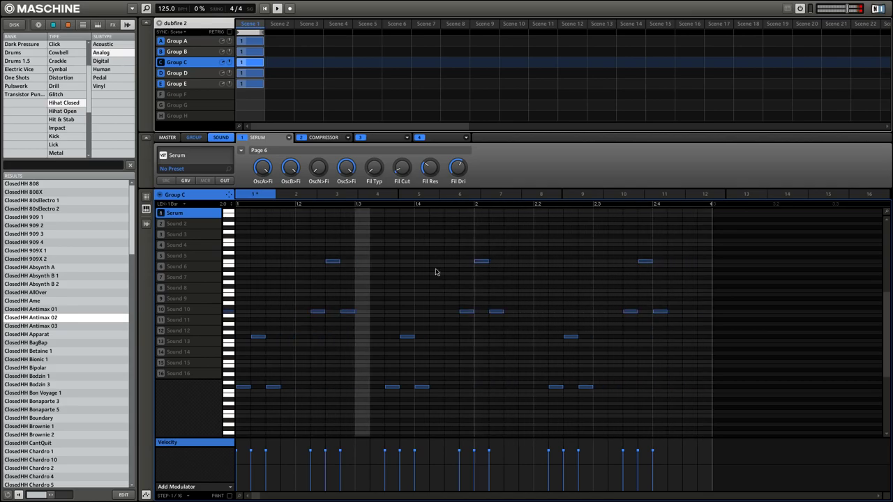
pyautogui.rightClick(336, 262)
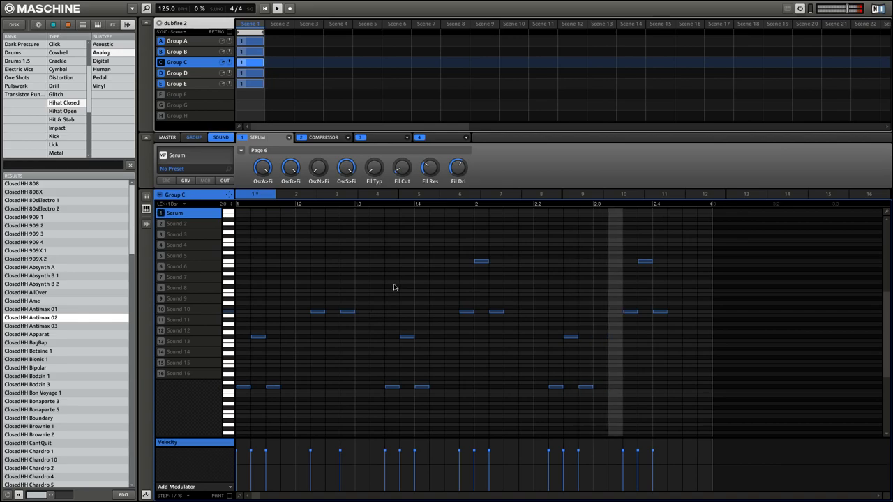
# Lower the master output level, and replace the high Serum notes on steps 28 and 29 with one slightly lower note on step 28
pyautogui.click(168, 136)
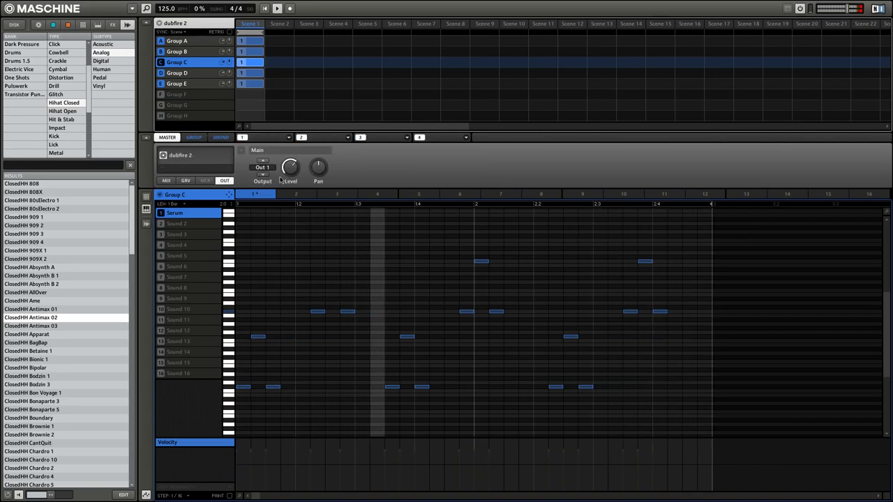
pyautogui.doubleClick(645, 261)
pyautogui.doubleClick(659, 311)
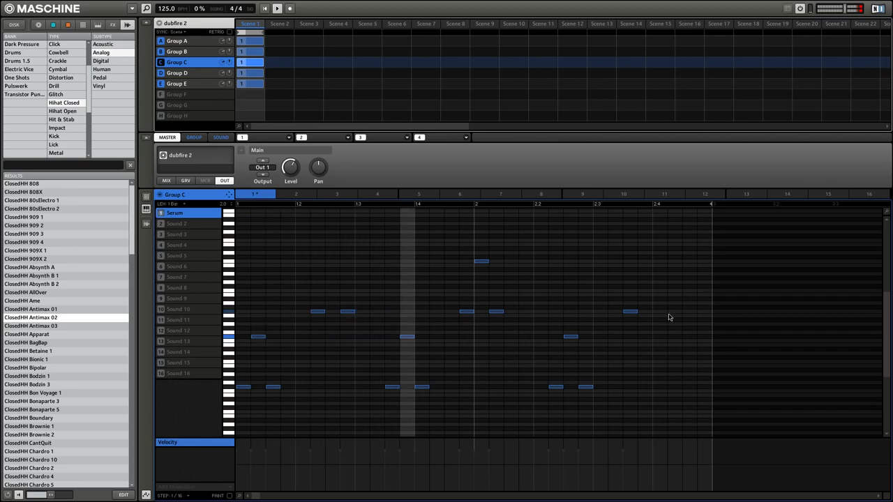
pyautogui.doubleClick(649, 266)
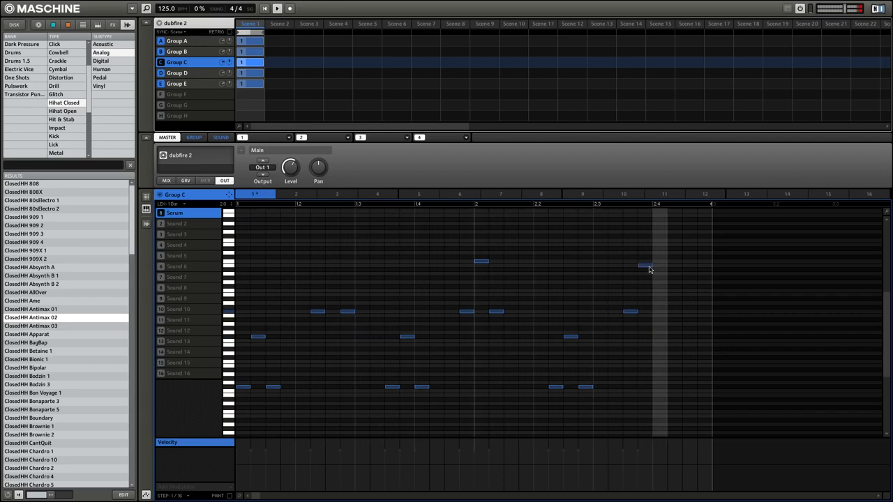
# Switch from the piano roll back to the step grid of all sounds and open Group A's pattern
pyautogui.click(146, 197)
pyautogui.click(220, 138)
pyautogui.click(255, 51)
pyautogui.click(251, 43)
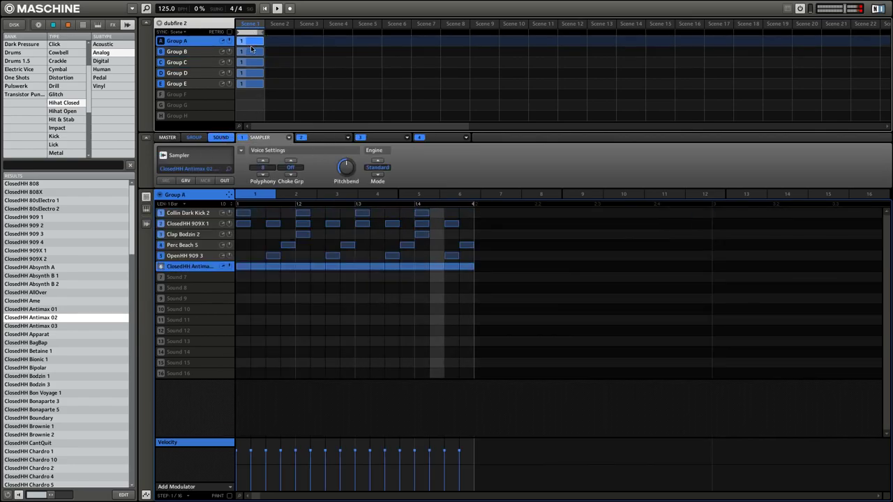
# Move Scene 1 after Scene 5, then copy Group A's pattern without the kick notes into a new pattern 2 in Scene 5
pyautogui.moveTo(256, 26); pyautogui.dragTo(352, 28)
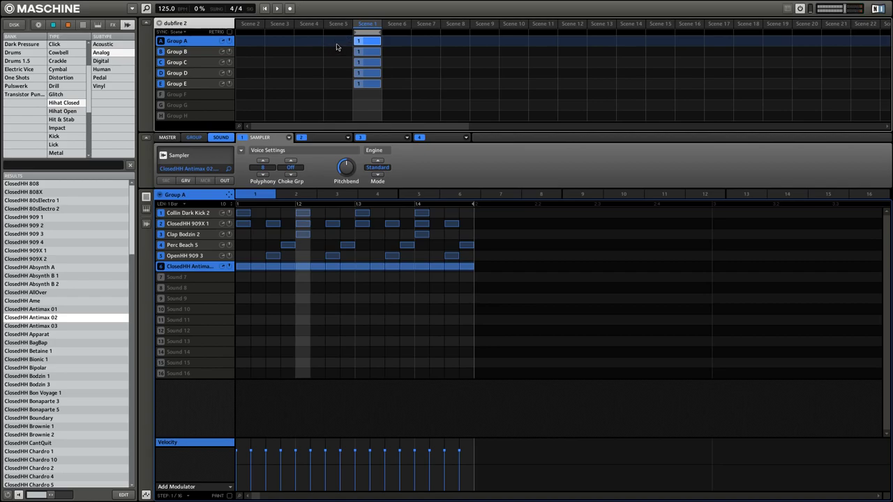
pyautogui.moveTo(489, 272); pyautogui.dragTo(198, 229)
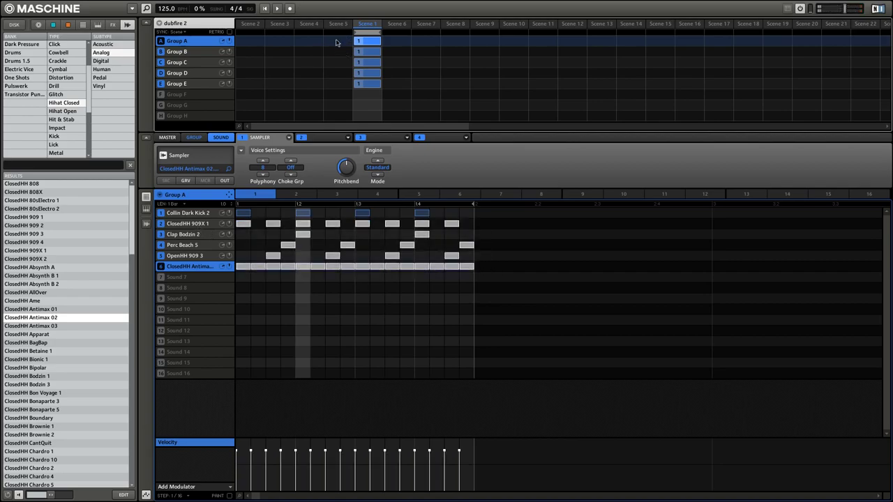
pyautogui.doubleClick(336, 43)
pyautogui.press('super+v')
pyautogui.click(267, 9)
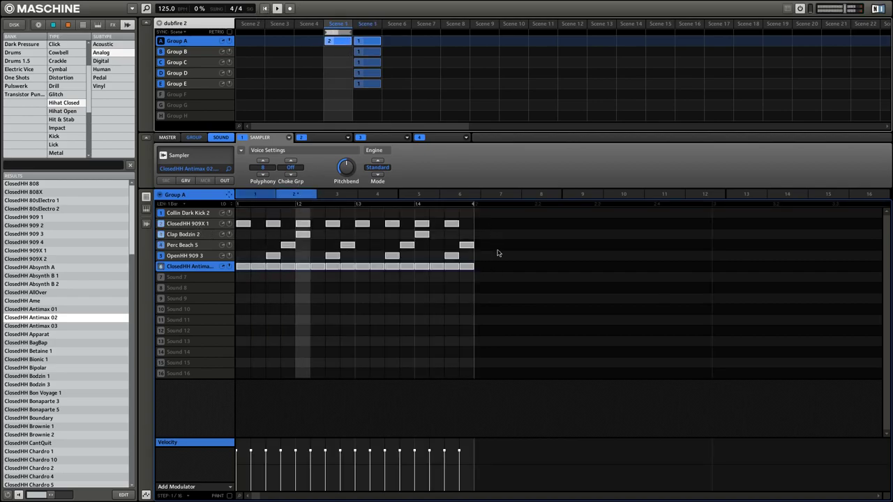
# Add pattern 1 of Groups B, C and D to Scene 5
pyautogui.click(337, 51)
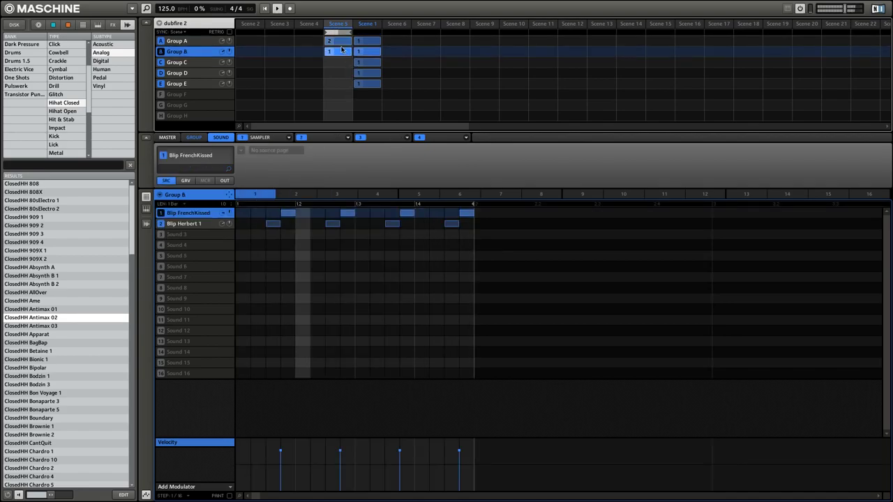
pyautogui.click(336, 62)
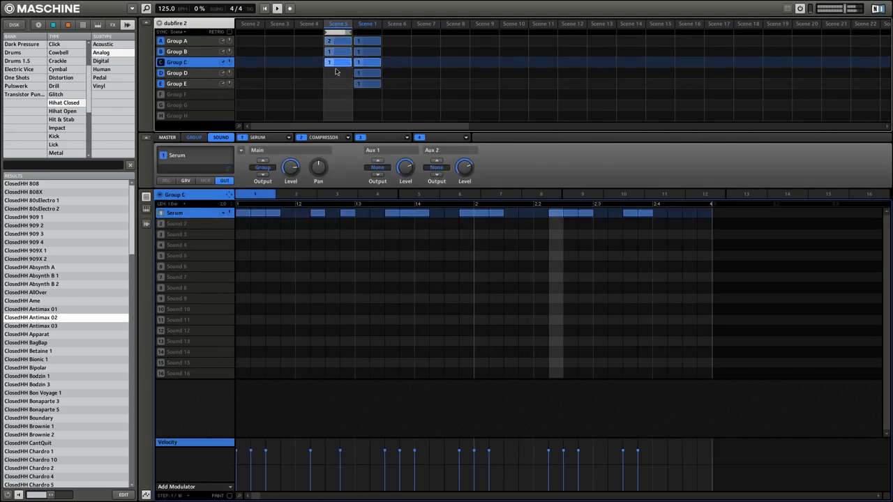
pyautogui.click(336, 73)
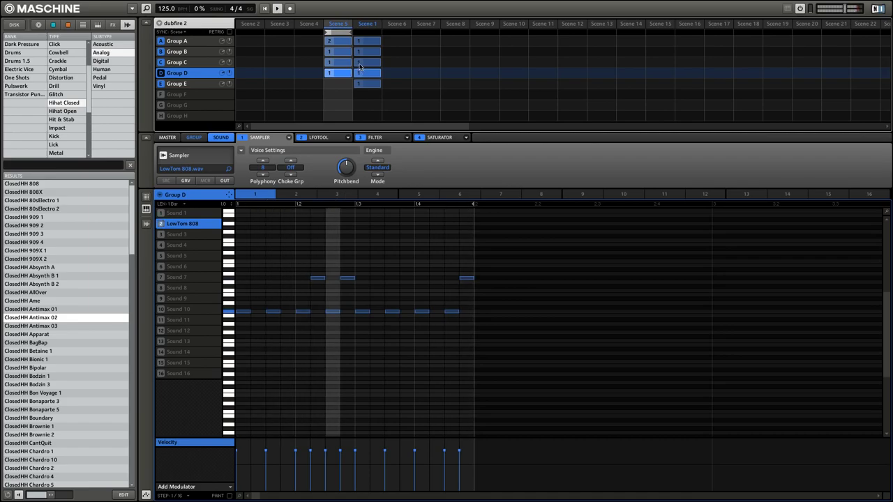
# Show Group D's pattern in the step grid and copy all LowTom 808 notes onto the empty Sound 3 row
pyautogui.moveTo(488, 254); pyautogui.dragTo(213, 331)
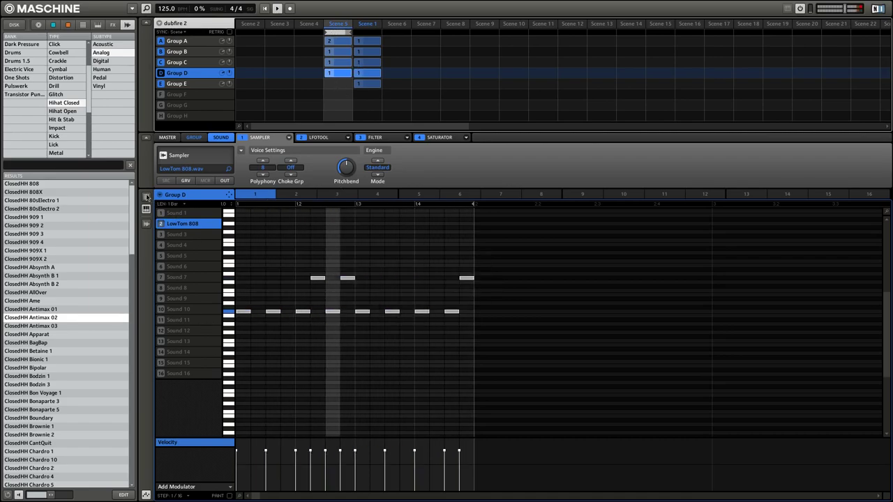
pyautogui.click(147, 197)
pyautogui.moveTo(480, 219); pyautogui.dragTo(239, 233)
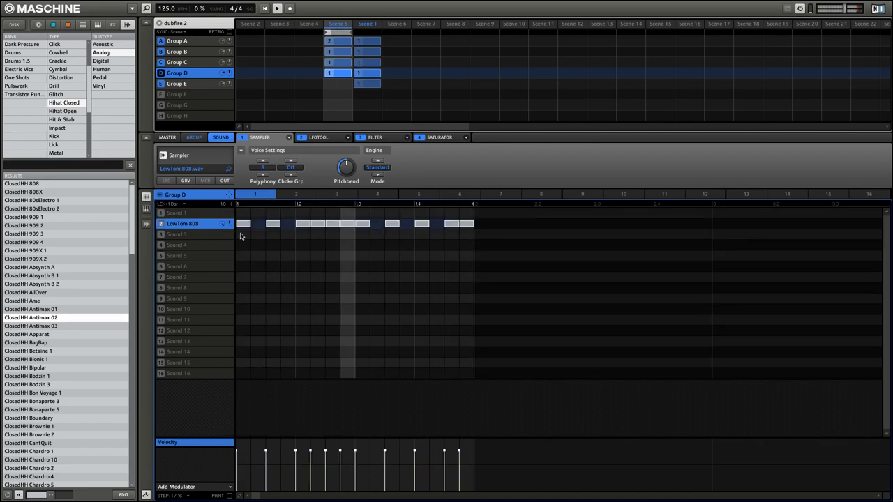
pyautogui.press('super+c')
pyautogui.click(246, 236)
pyautogui.press('super+v')
pyautogui.rightClick(187, 226)
pyautogui.click(210, 250)
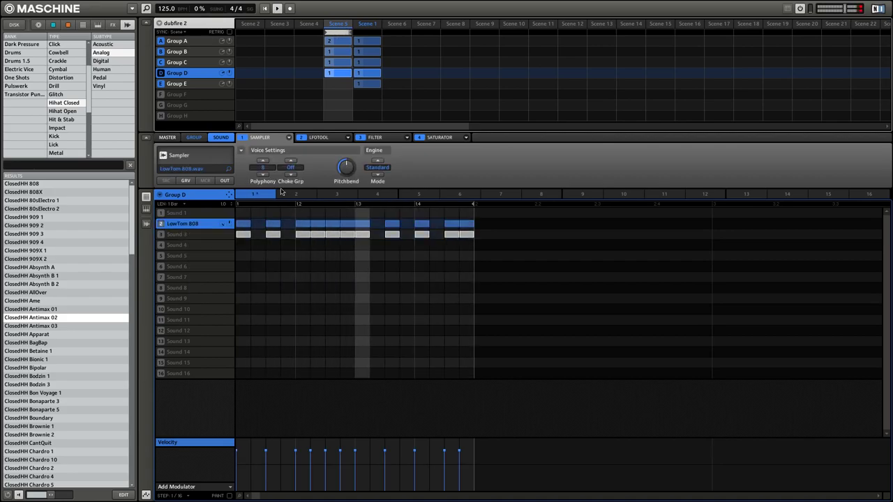
# Start pattern 2 for Group D in Scene 5 and transfer the copied tom notes to its Sound 3 row
pyautogui.click(288, 194)
pyautogui.click(249, 237)
pyautogui.click(242, 226)
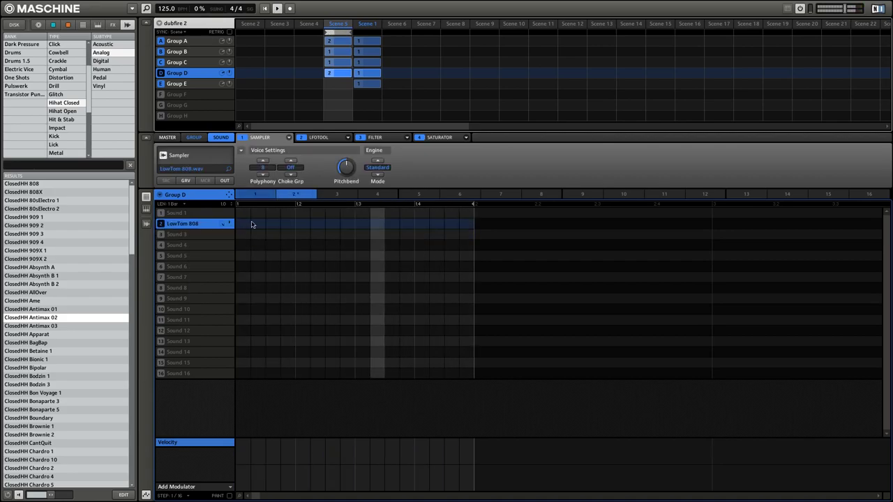
pyautogui.press('super+z')
pyautogui.moveTo(490, 236); pyautogui.dragTo(465, 237)
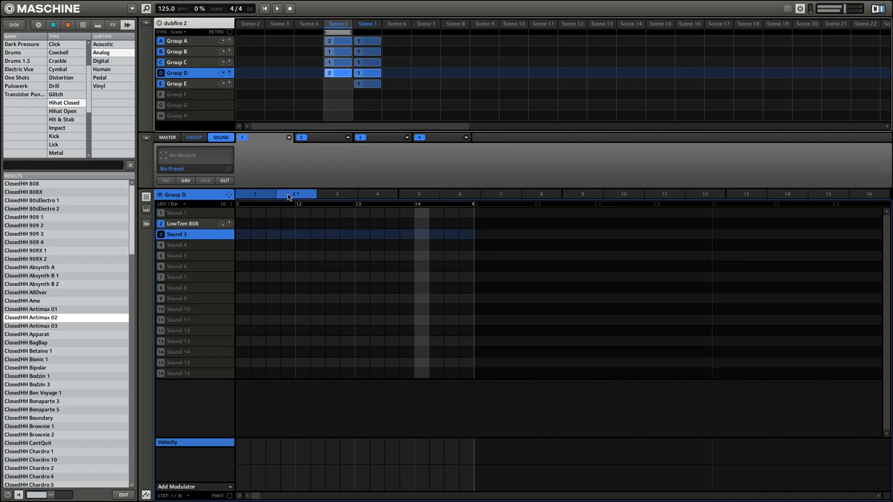
# Copy the LowTom 808 sound with its effects onto Sound 3 of Group D
pyautogui.rightClick(197, 225)
pyautogui.click(208, 249)
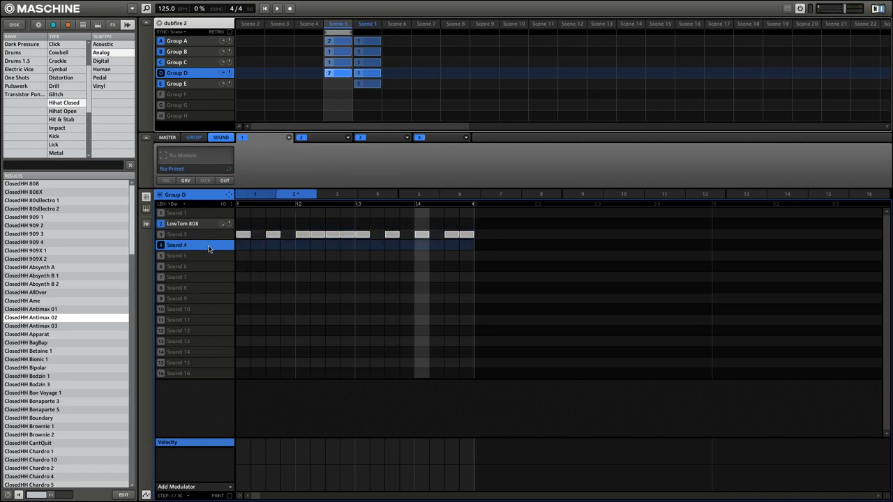
pyautogui.rightClick(199, 239)
pyautogui.click(214, 242)
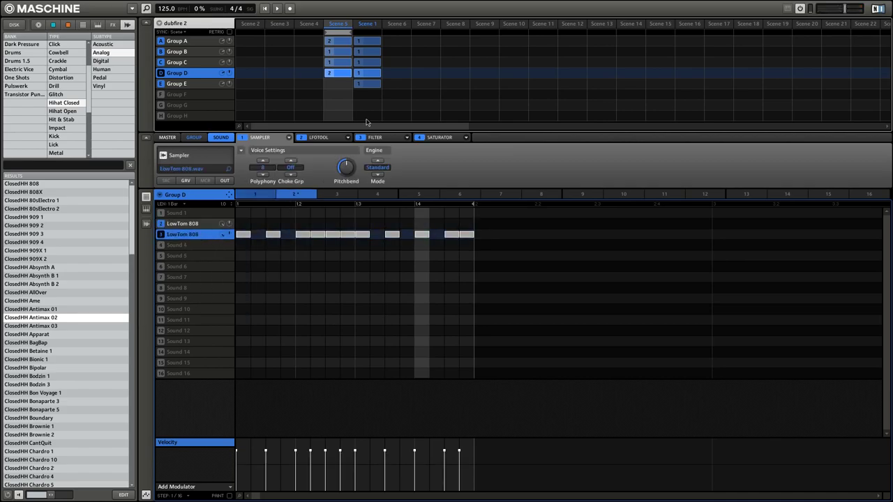
# Replace the copied LowTom 808's Saturator with a high-pass Filter and lower its cutoff with Group D soloed
pyautogui.click(408, 137)
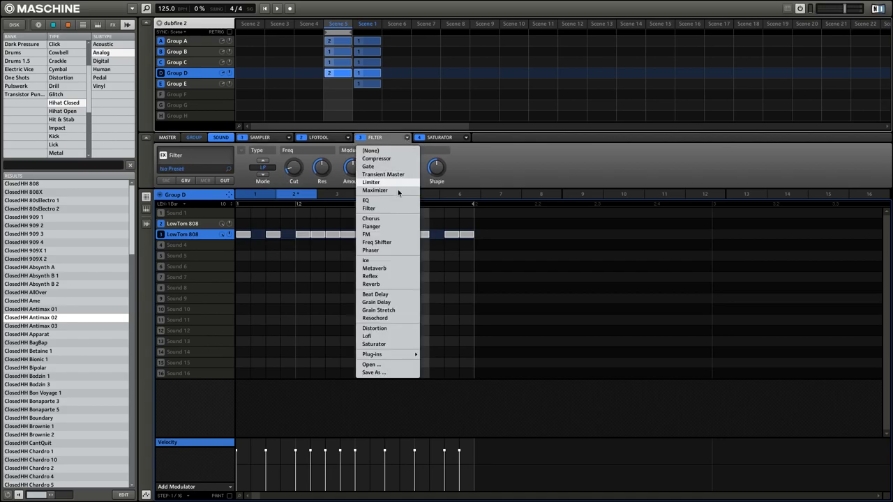
pyautogui.click(320, 139)
pyautogui.click(265, 9)
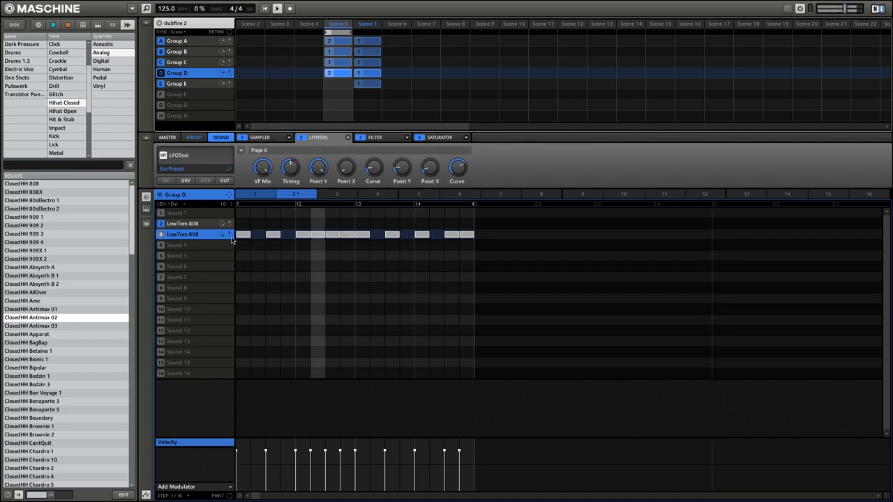
pyautogui.click(466, 137)
pyautogui.click(434, 201)
pyautogui.click(263, 162)
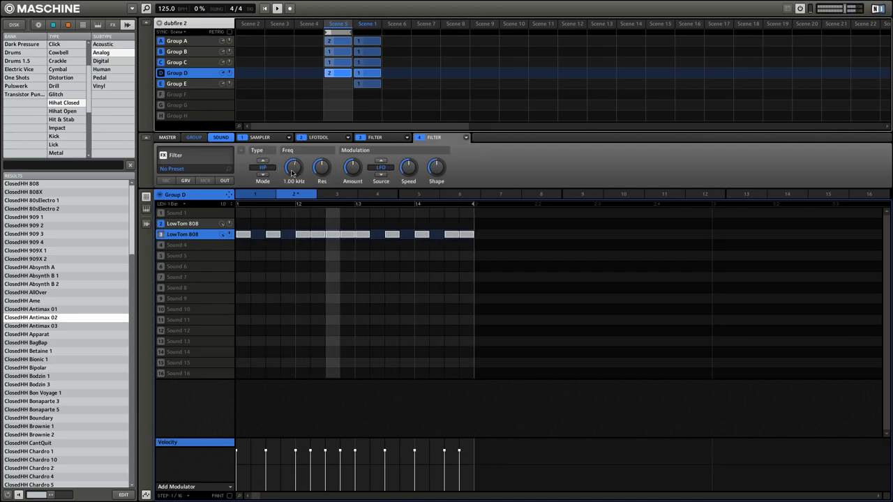
pyautogui.rightClick(162, 75)
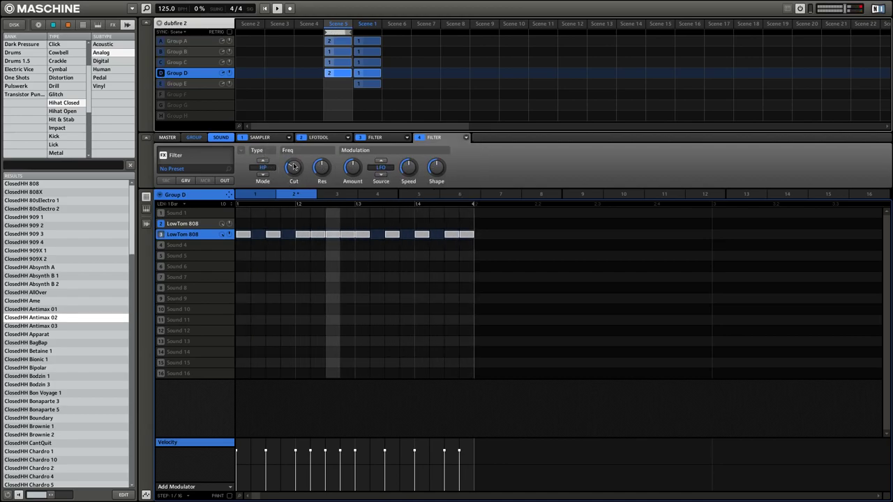
pyautogui.moveTo(293, 168); pyautogui.dragTo(293, 175)
# Replace the copied LowTom 808's LFOTool with a Maximizer and unsolo Group D
pyautogui.click(226, 182)
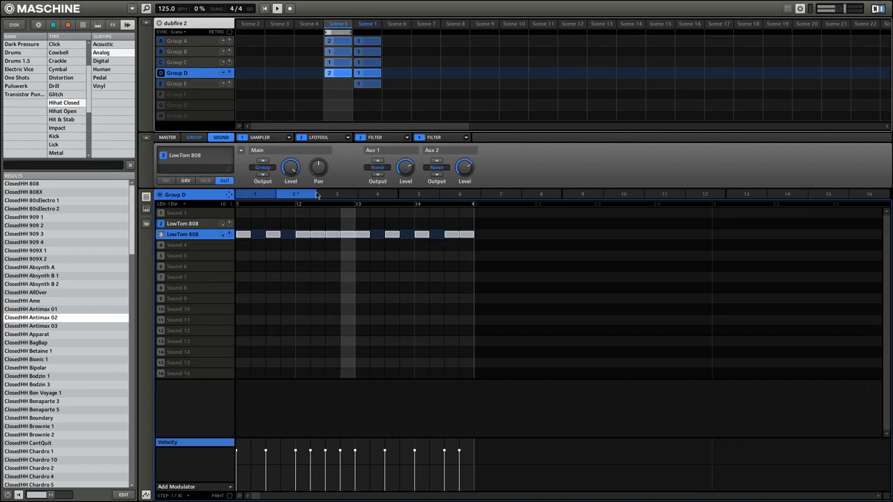
pyautogui.click(347, 138)
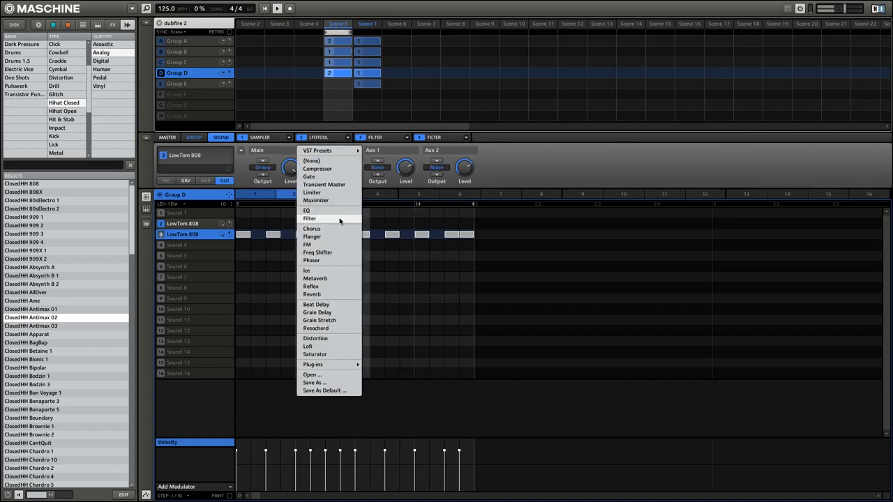
pyautogui.click(328, 200)
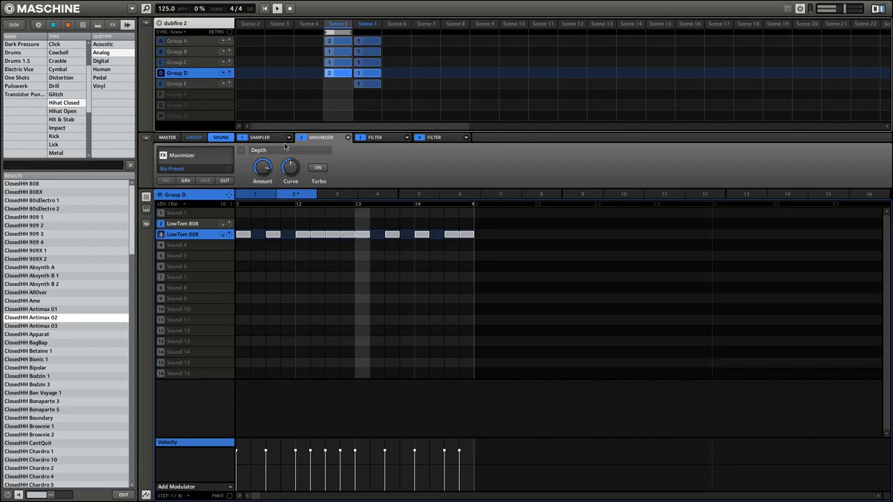
pyautogui.rightClick(160, 74)
pyautogui.click(544, 235)
# Copy all Serum notes of Group C's pattern 1 into a new pattern 2 in Scene 5
pyautogui.click(339, 63)
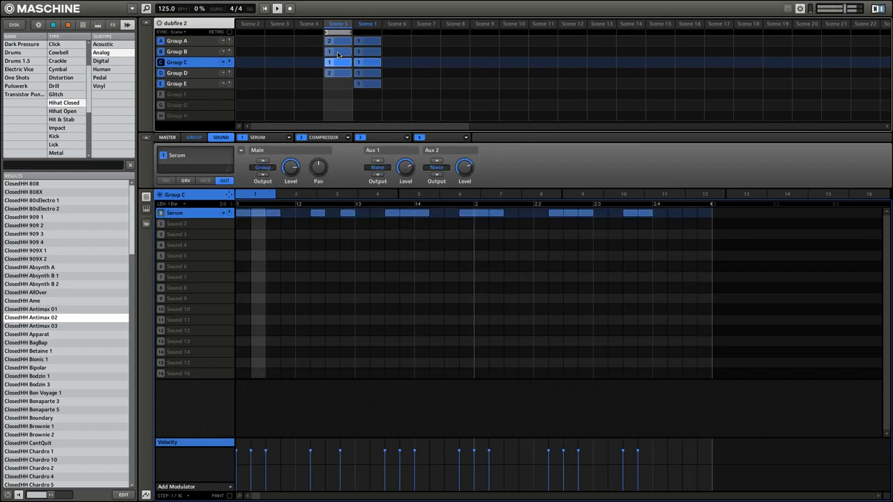
pyautogui.click(277, 139)
pyautogui.moveTo(678, 214); pyautogui.dragTo(183, 200)
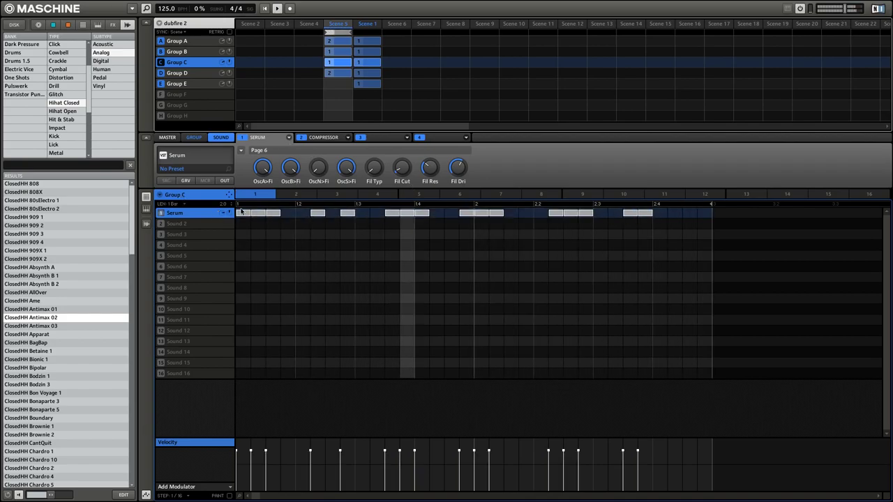
pyautogui.click(292, 194)
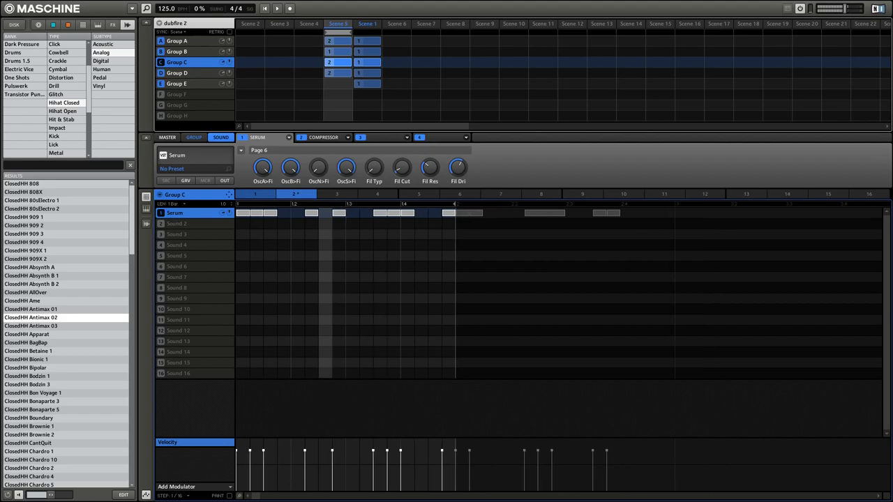
# Hide the browser, lengthen Group C's pattern 2 to 16 bars and repeat the Serum phrase through its full length
pyautogui.moveTo(239, 496); pyautogui.dragTo(235, 459)
pyautogui.click(148, 12)
pyautogui.moveTo(86, 204); pyautogui.dragTo(86, 156)
pyautogui.moveTo(104, 496); pyautogui.dragTo(106, 490)
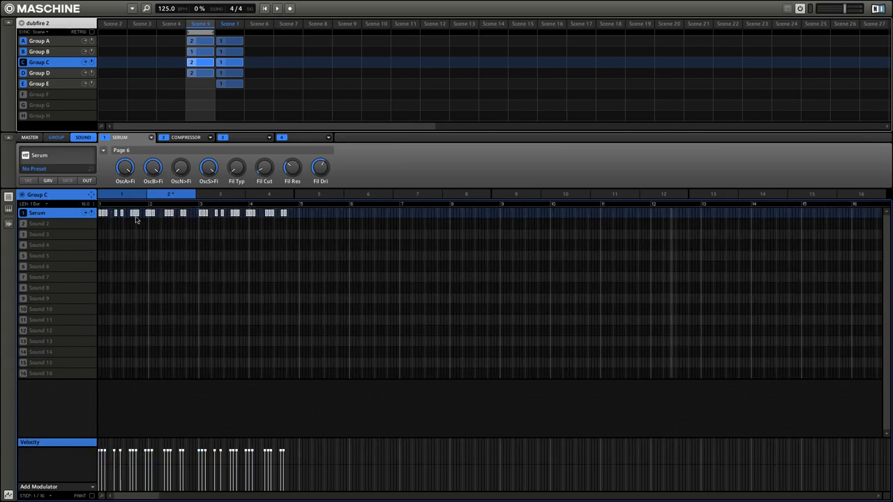
pyautogui.moveTo(271, 194); pyautogui.dragTo(504, 213)
pyautogui.click(493, 218)
pyautogui.moveTo(102, 496)
pyautogui.mouseDown()
pyautogui.moveTo(84, 496)
pyautogui.moveTo(102, 496)
pyautogui.moveTo(92, 496)
pyautogui.mouseUp()
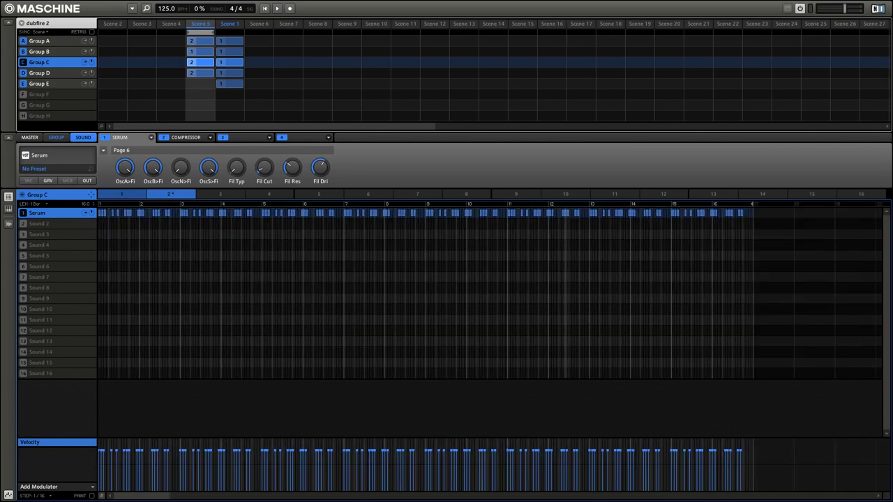
# Add Group E to Scene 5 using its existing pattern 1 with the Massive note
pyautogui.click(200, 84)
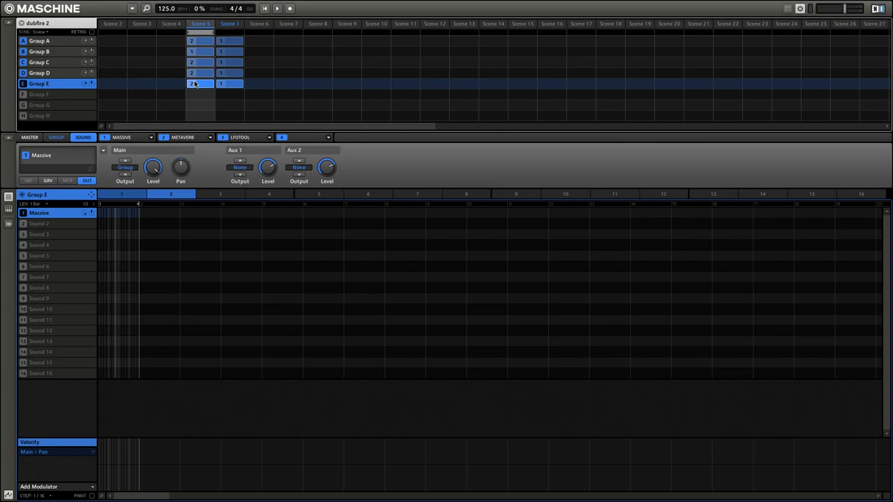
pyautogui.click(130, 195)
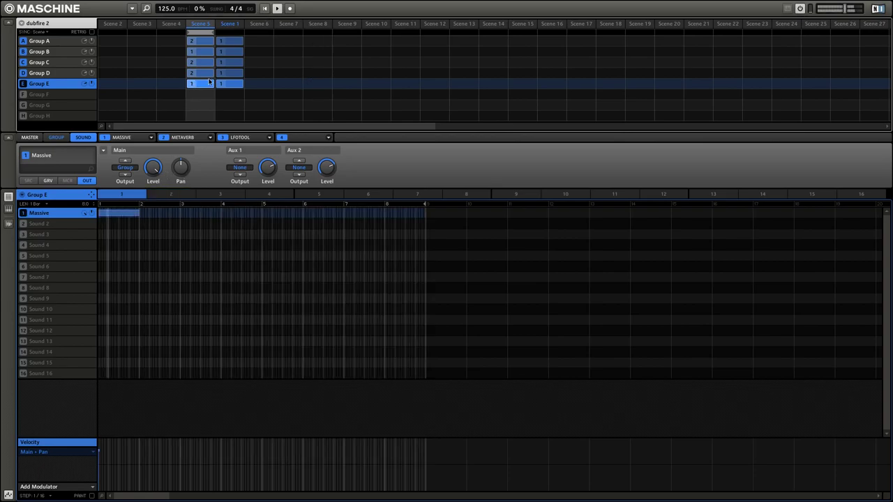
pyautogui.click(206, 66)
pyautogui.click(202, 74)
# Create a Group F pattern in Scene 5, load Snare 909 5 and place snare hits across the last beat of the bar
pyautogui.doubleClick(196, 96)
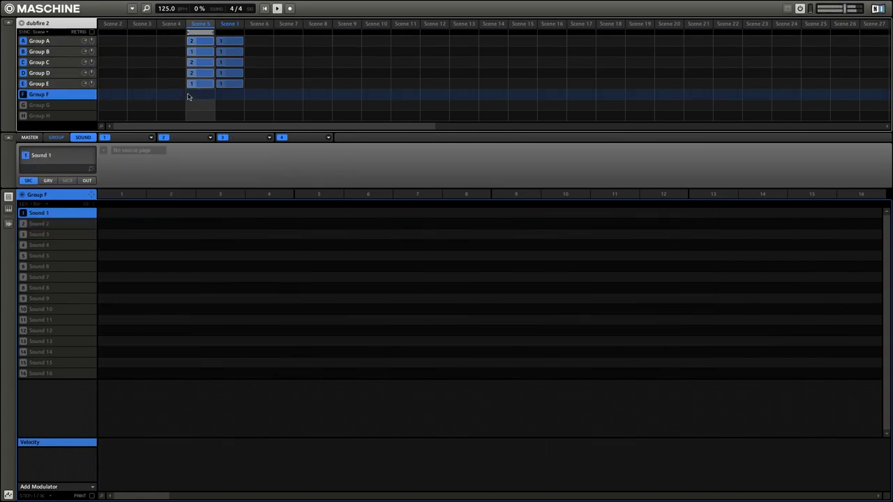
pyautogui.click(146, 9)
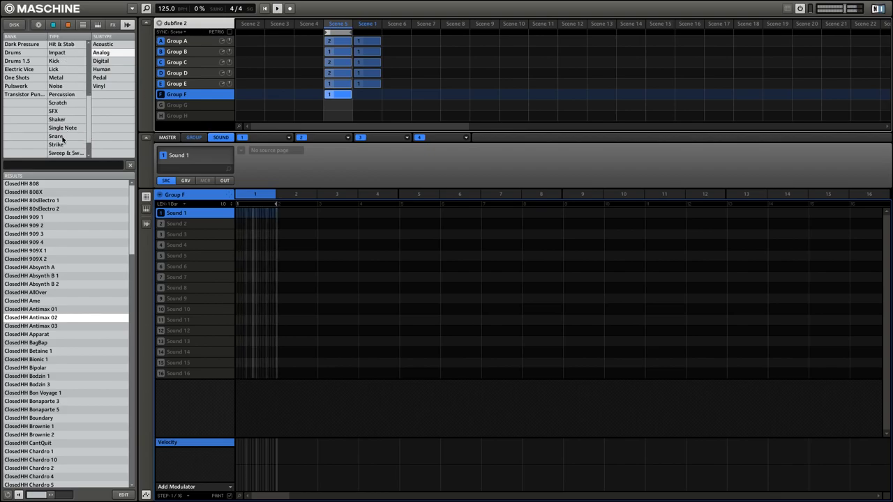
pyautogui.click(55, 120)
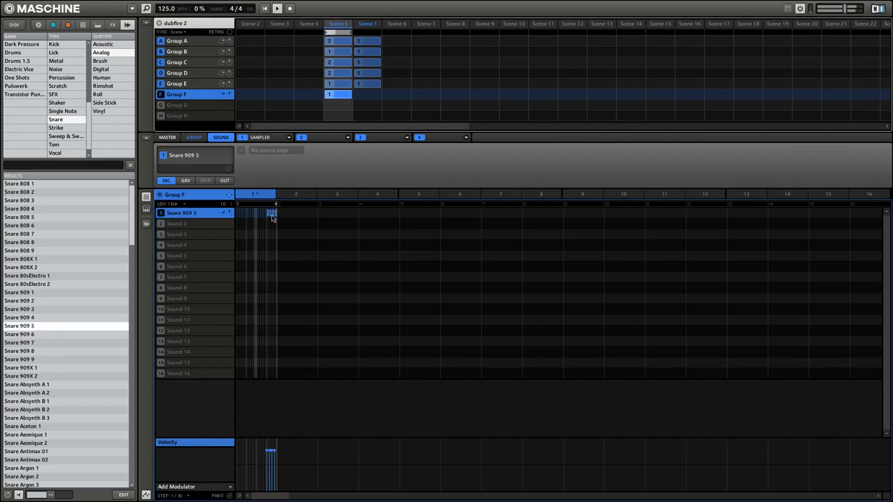
# Create a 16-bar Group G pattern in Scene 5 with Snare 909X 2 and fill bars 12 to 16 with continuous snare hits
pyautogui.click(333, 107)
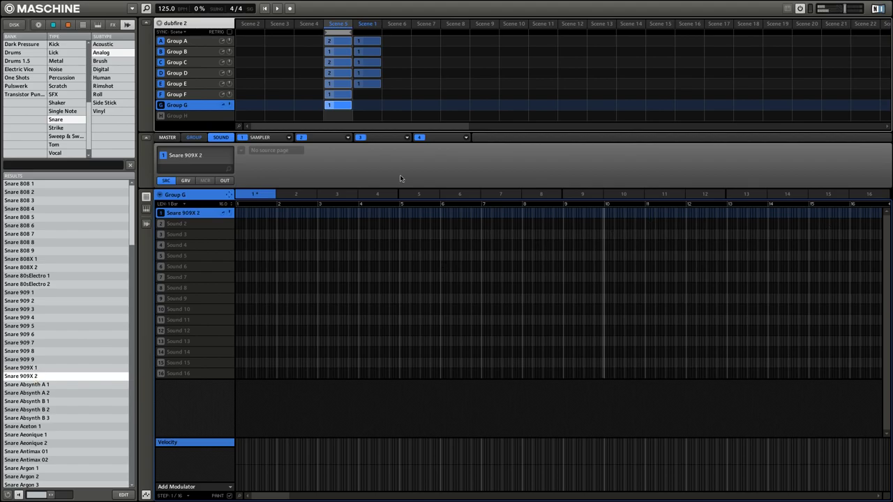
pyautogui.moveTo(239, 496); pyautogui.dragTo(222, 496)
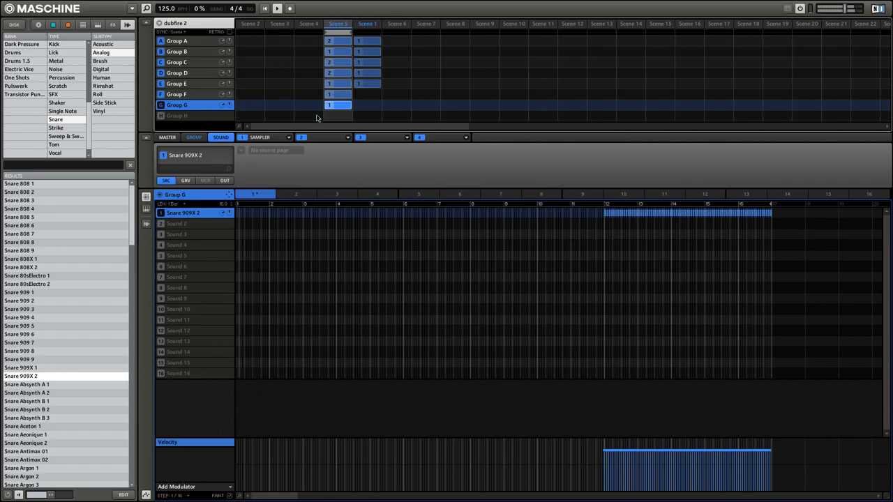
# Add an EQ to Snare 909X 2, lower its low band gain to about -11 dB and open the sound's output settings
pyautogui.click(348, 138)
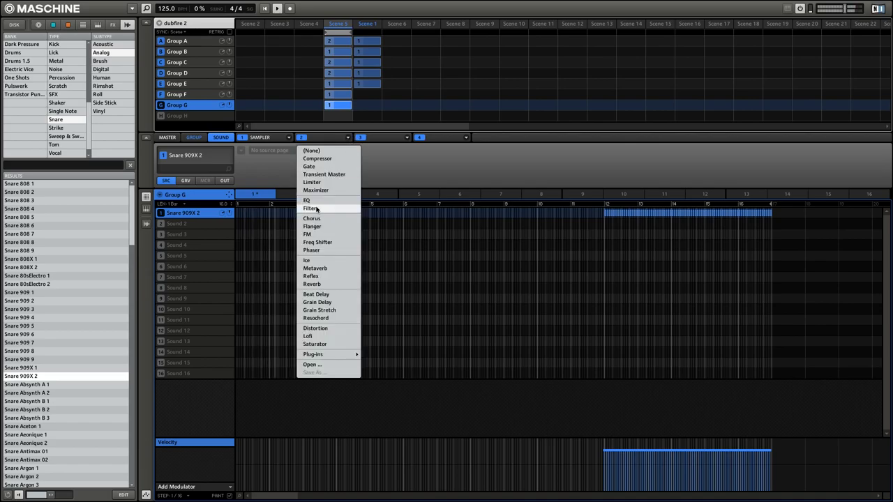
pyautogui.click(307, 200)
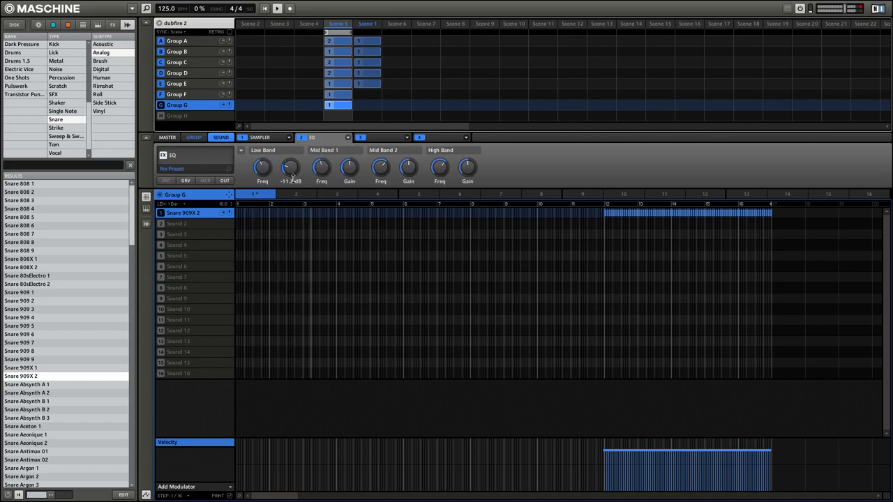
pyautogui.click(225, 181)
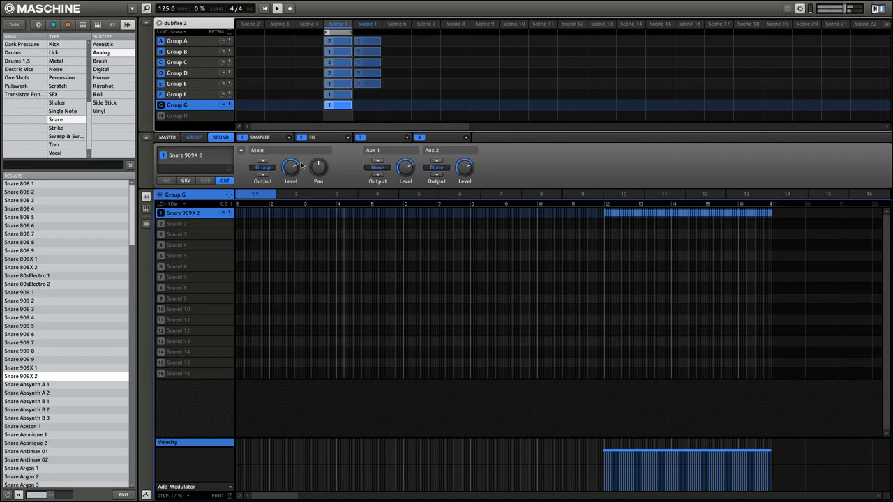
# Lower the main output level of Snare 909X 2 and hide the browser
pyautogui.moveTo(287, 175); pyautogui.dragTo(281, 190)
pyautogui.hotkey('ctrl', 'f')
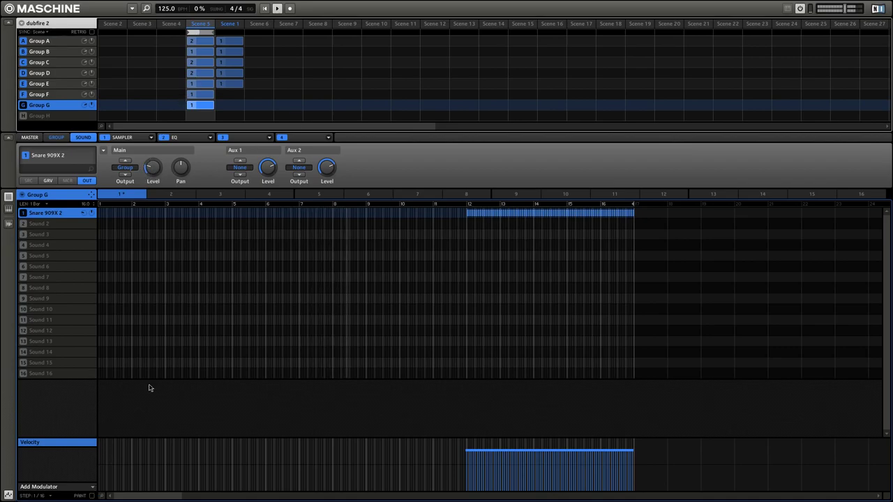
# Delete all the Serum notes on the two highest pitches in Group C's Scene 5 pattern
pyautogui.click(202, 64)
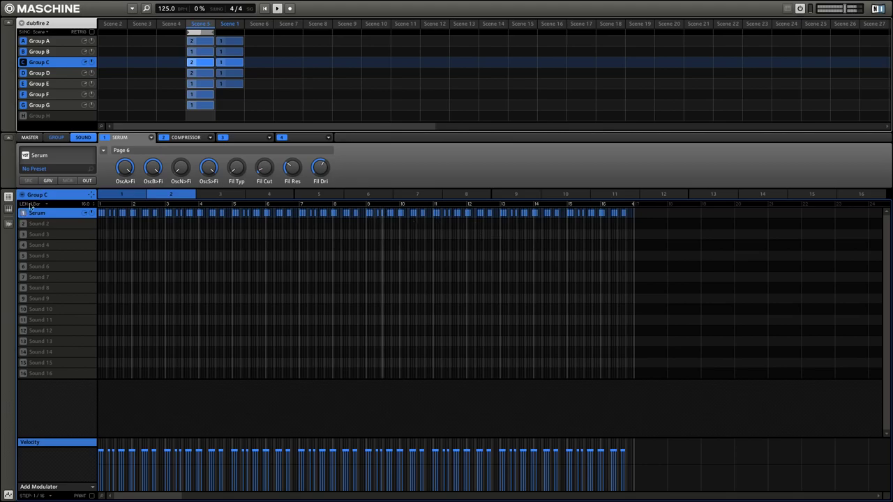
pyautogui.click(8, 209)
pyautogui.moveTo(677, 251); pyautogui.dragTo(152, 296)
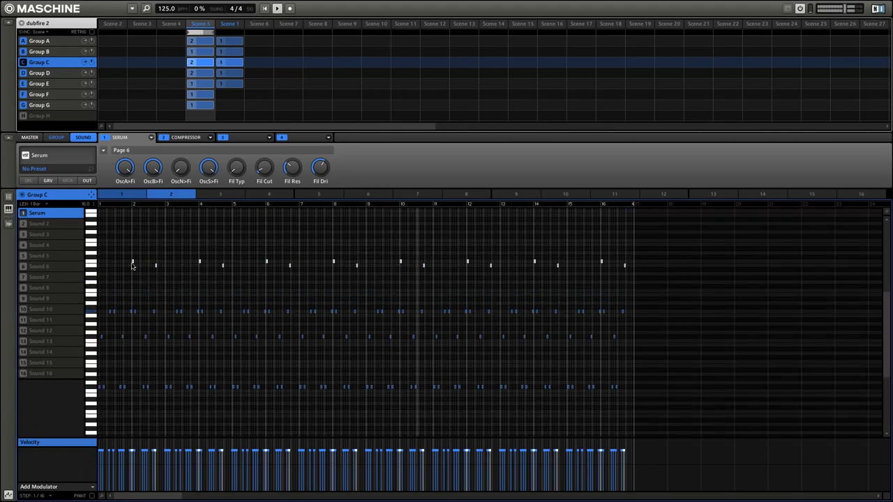
pyautogui.press('Delete')
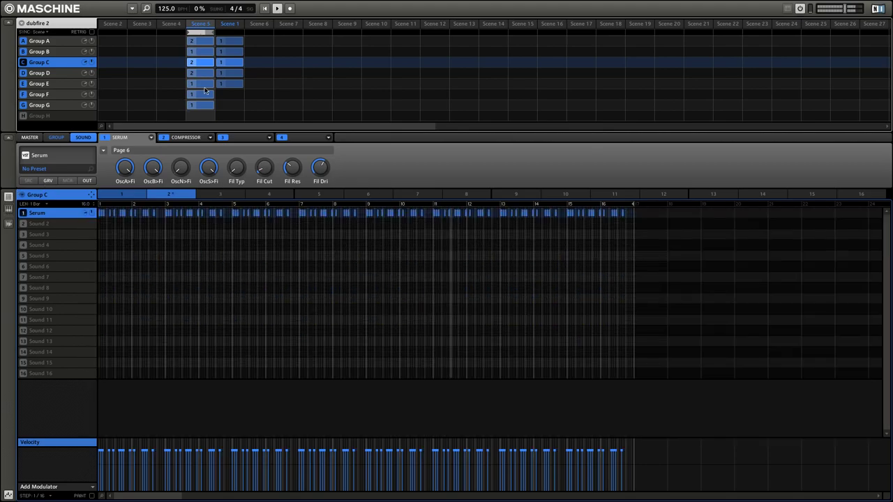
# Record rising main level automation for Snare 909X 2 in Group G across the roll in bars 12 to 16
pyautogui.click(215, 106)
pyautogui.moveTo(144, 166); pyautogui.dragTo(169, 112)
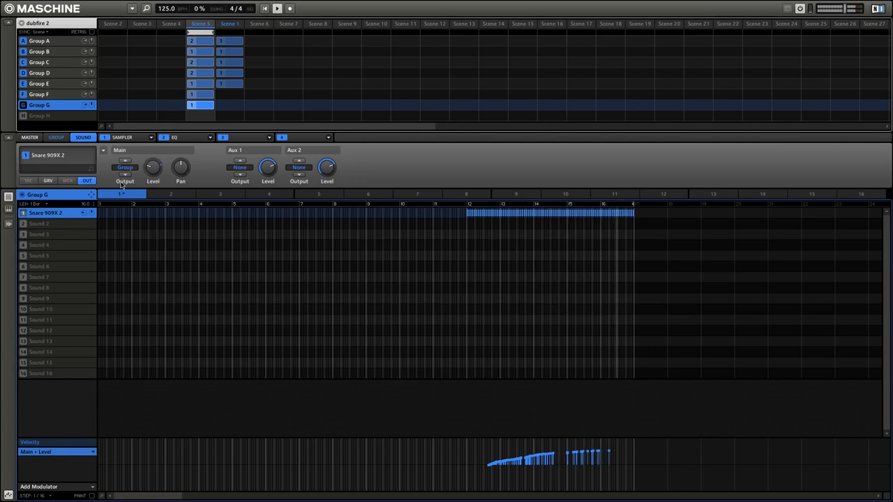
# Stop playback and load the Reaktor 6 plug-in into Sound 2 of Group G
pyautogui.click(133, 224)
pyautogui.press('space')
pyautogui.click(150, 137)
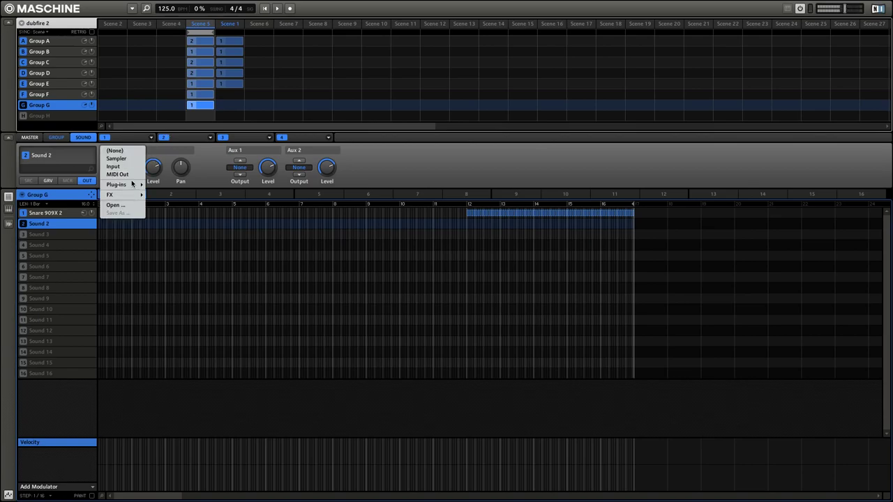
pyautogui.moveTo(132, 184)
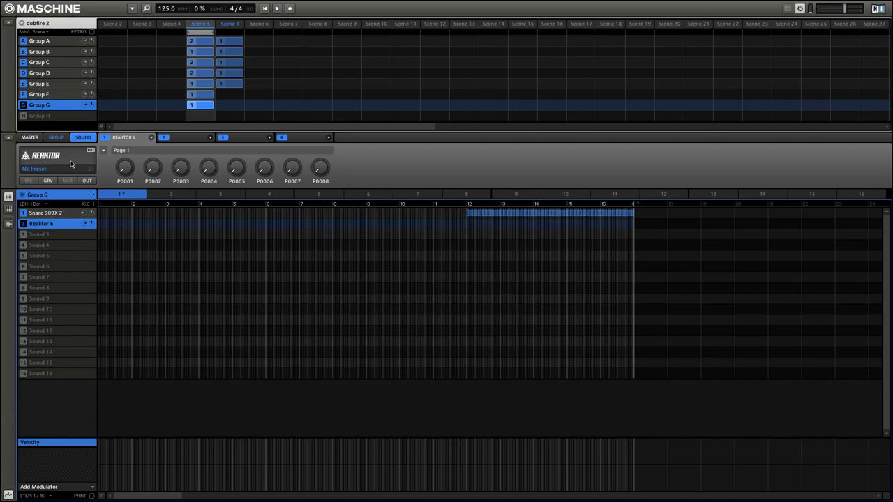
# Open Reaktor's interface and load the Skanner ensemble into it
pyautogui.click(57, 99)
pyautogui.click(58, 111)
pyautogui.click(59, 130)
pyautogui.click(56, 121)
pyautogui.moveTo(48, 238); pyautogui.dragTo(210, 150)
pyautogui.moveTo(211, 32); pyautogui.dragTo(384, 113)
# Audition Skanner's Epoch6 Glider and Landing Glider presets from the piano roll keyboard and switch to Photon Glider
pyautogui.click(379, 135)
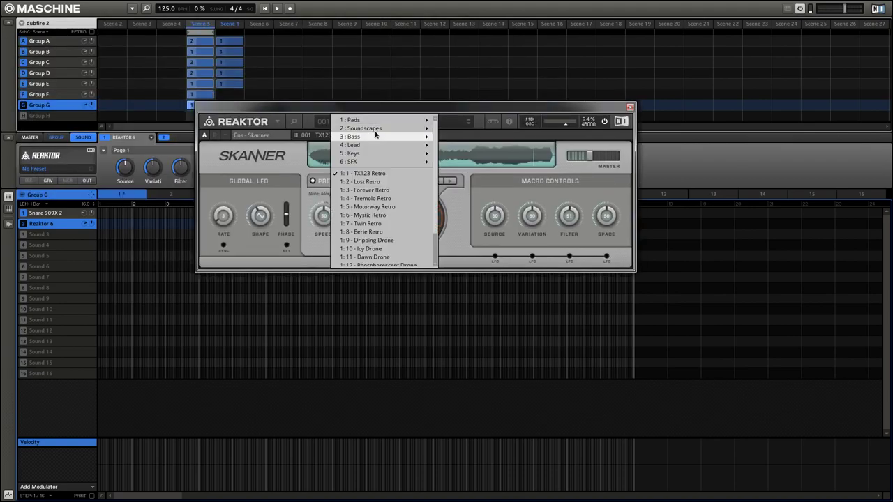
pyautogui.moveTo(366, 154)
pyautogui.click(449, 148)
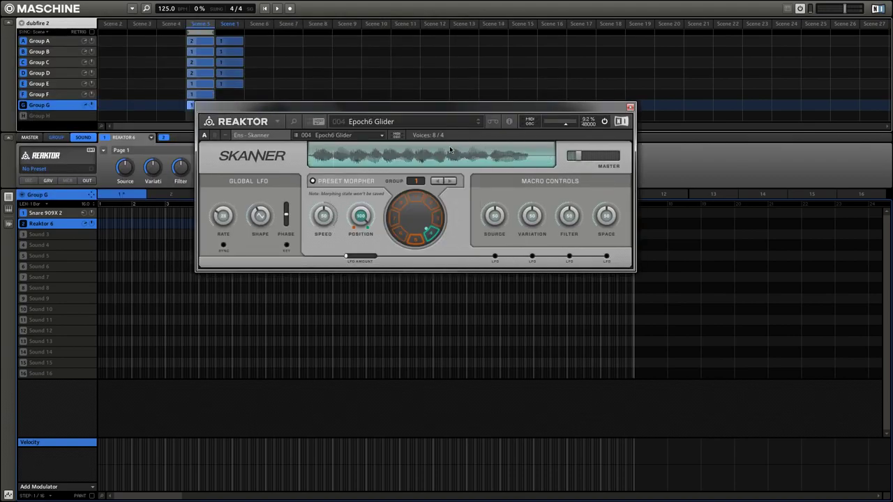
pyautogui.click(8, 209)
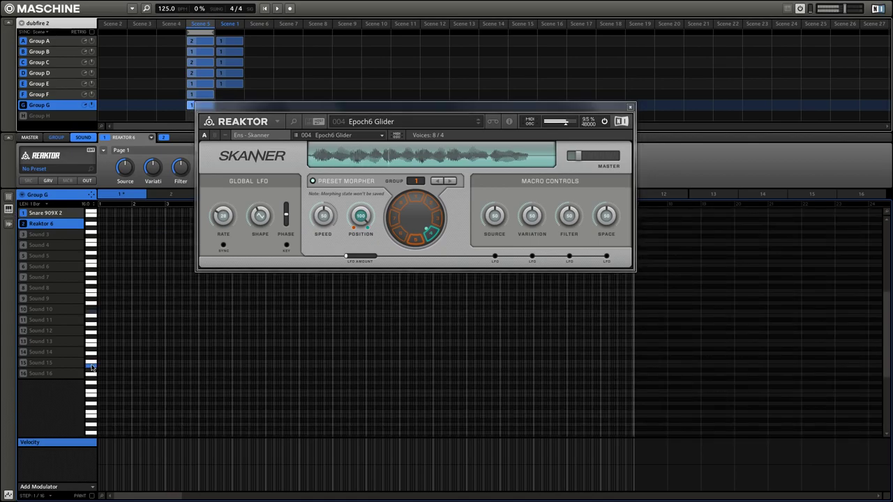
pyautogui.click(477, 123)
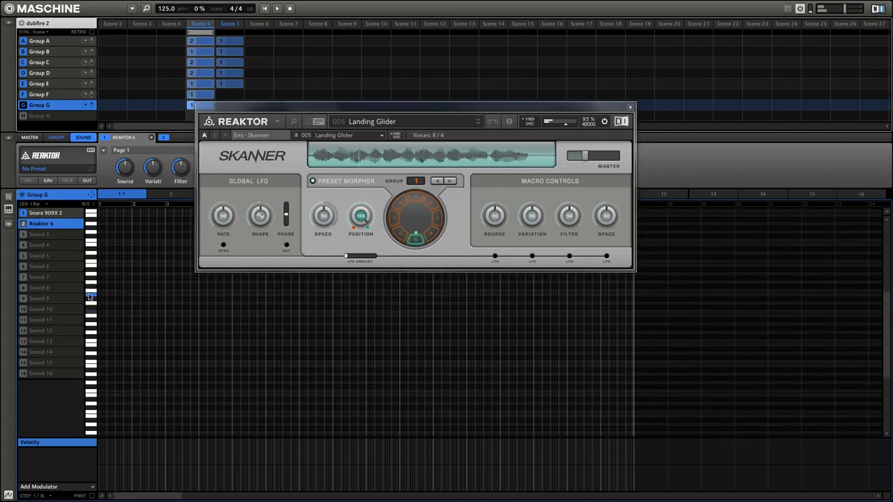
pyautogui.click(479, 124)
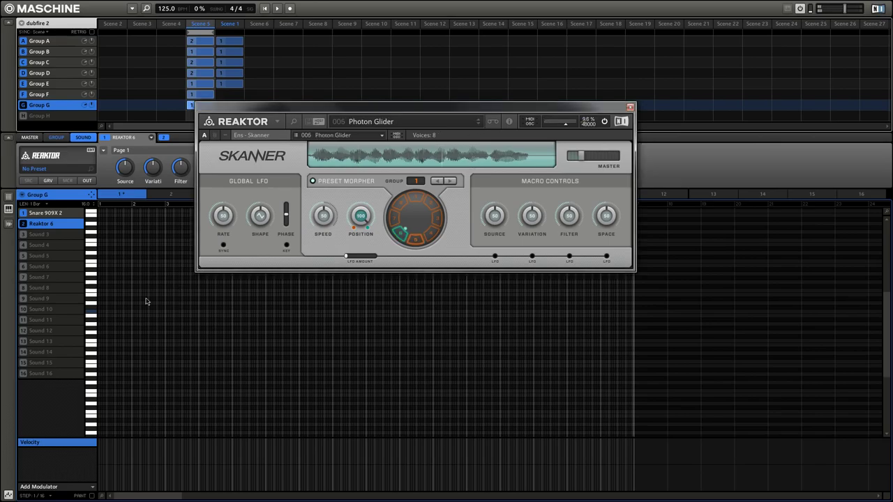
# Close Reaktor, draw one low sustained note from bar 13 to the end of bar 16, and start playback
pyautogui.click(630, 109)
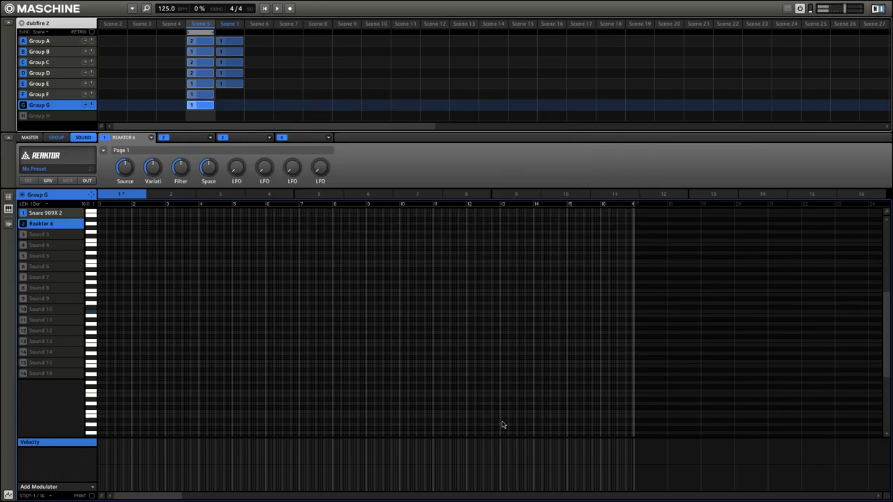
pyautogui.moveTo(502, 419); pyautogui.dragTo(634, 429)
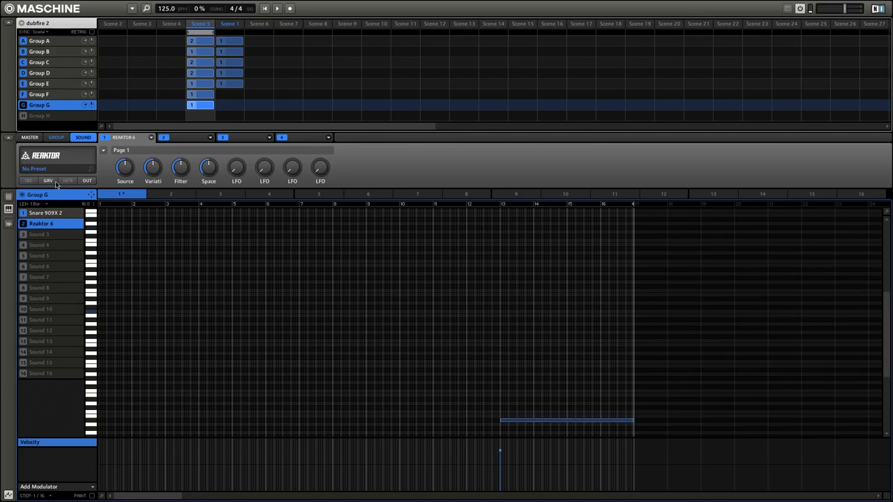
pyautogui.click(9, 196)
pyautogui.click(277, 8)
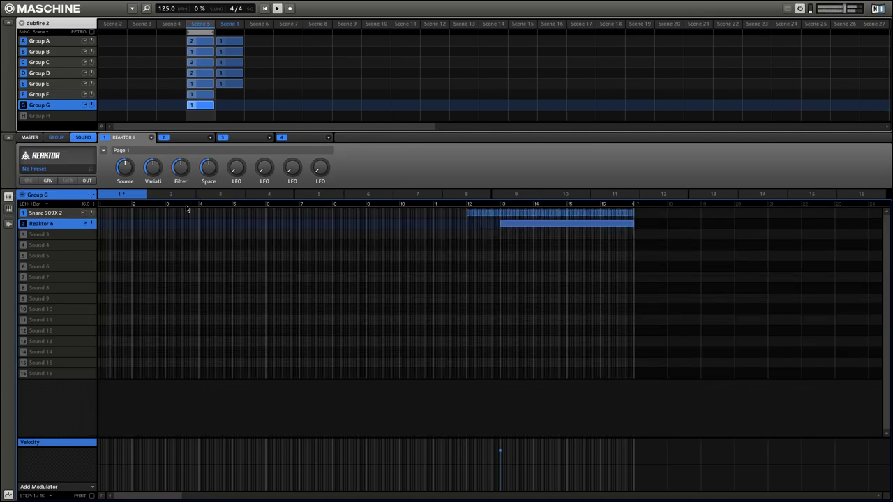
# Record a Fil Cut modulation for Group C's Serum around bars 4 and 5 of pattern 2
pyautogui.click(191, 84)
pyautogui.click(207, 66)
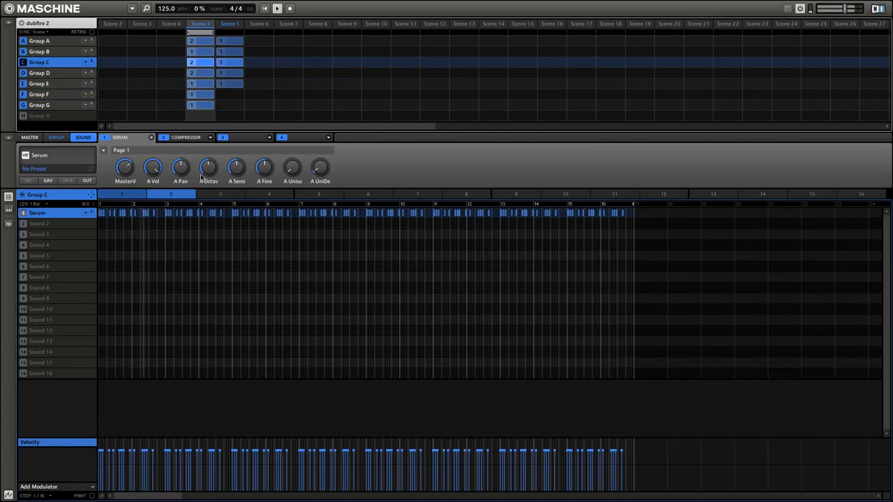
pyautogui.click(119, 153)
pyautogui.click(147, 201)
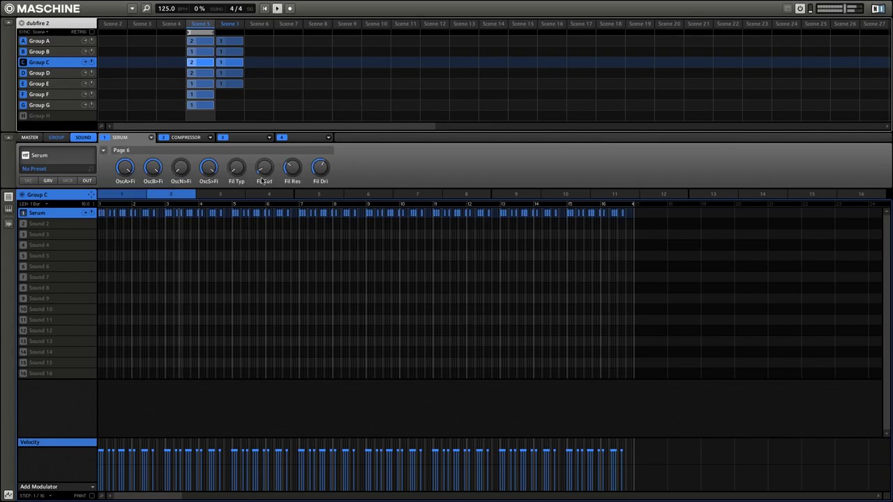
pyautogui.moveTo(255, 173)
pyautogui.mouseDown()
pyautogui.moveTo(269, 149)
pyautogui.moveTo(263, 168)
pyautogui.mouseUp()
# Add a Beat Delay to Group C's Serum and record Mix automation over bars 8 to 11 and Color automation in bar 13
pyautogui.click(270, 141)
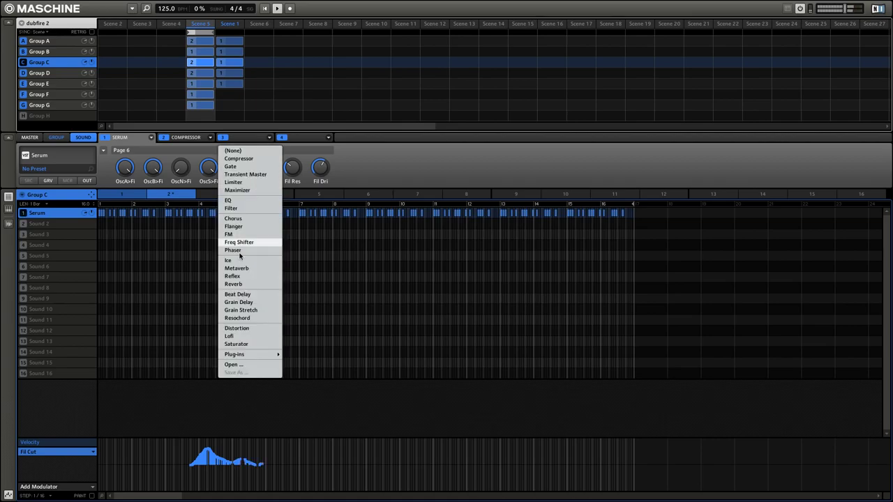
pyautogui.click(237, 295)
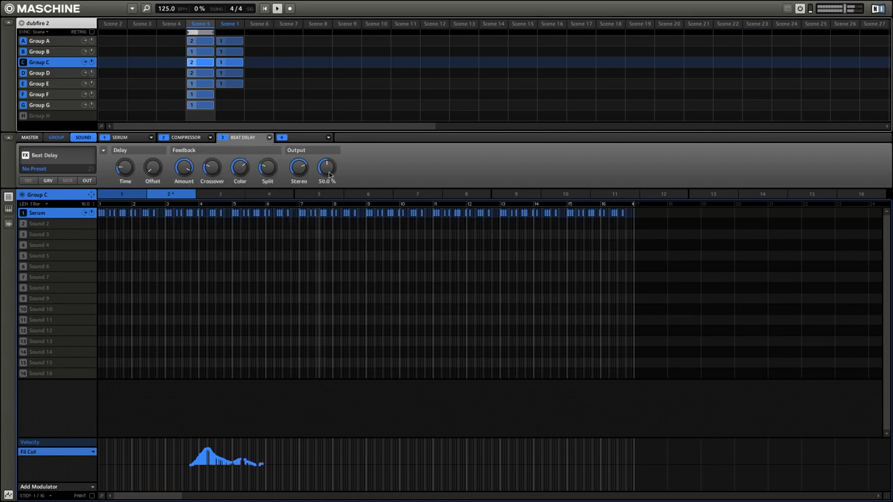
pyautogui.moveTo(321, 177); pyautogui.dragTo(341, 146)
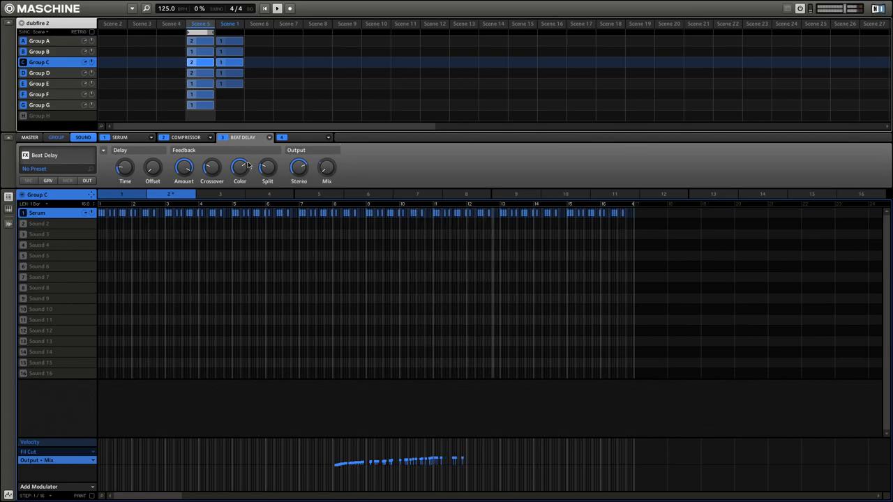
pyautogui.moveTo(247, 164); pyautogui.dragTo(246, 167)
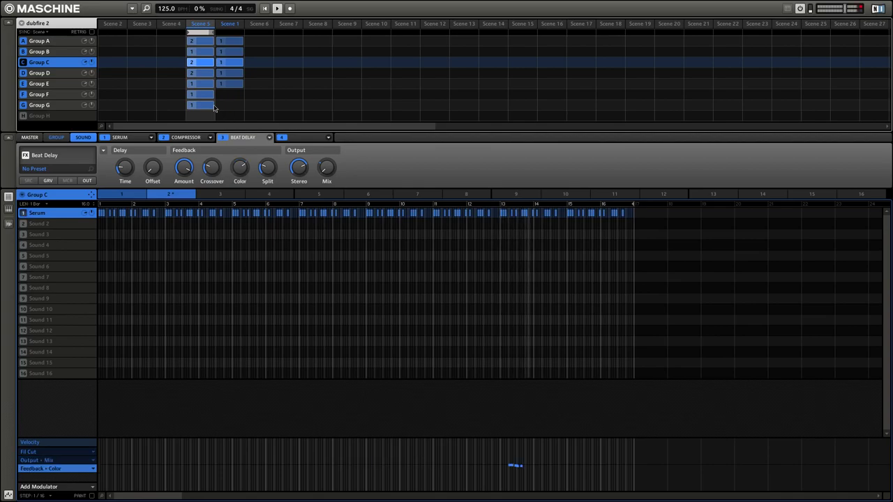
# Play Scene 1, look through the Group A and Group D sounds, and open the Serum editor of Group C
pyautogui.click(210, 105)
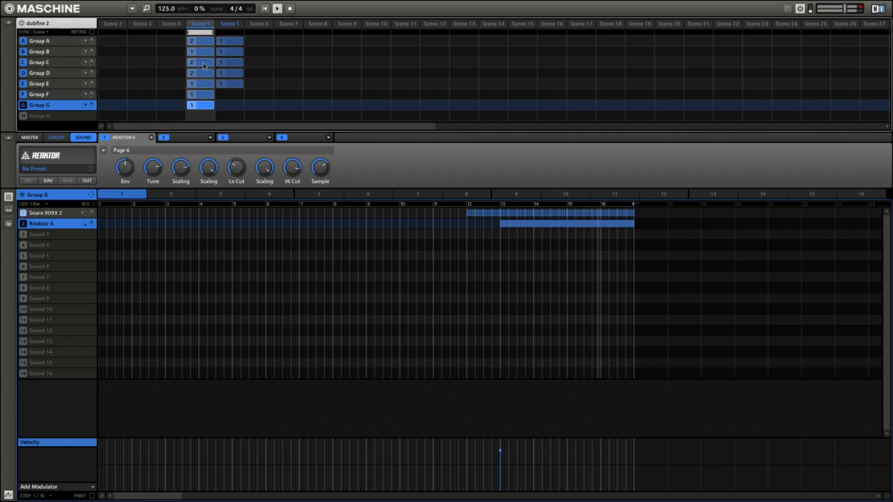
pyautogui.click(230, 41)
pyautogui.click(191, 213)
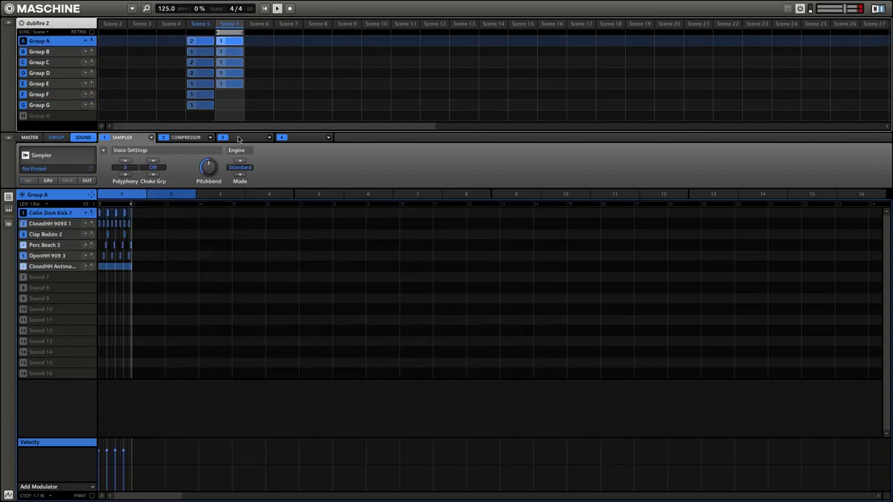
pyautogui.click(232, 74)
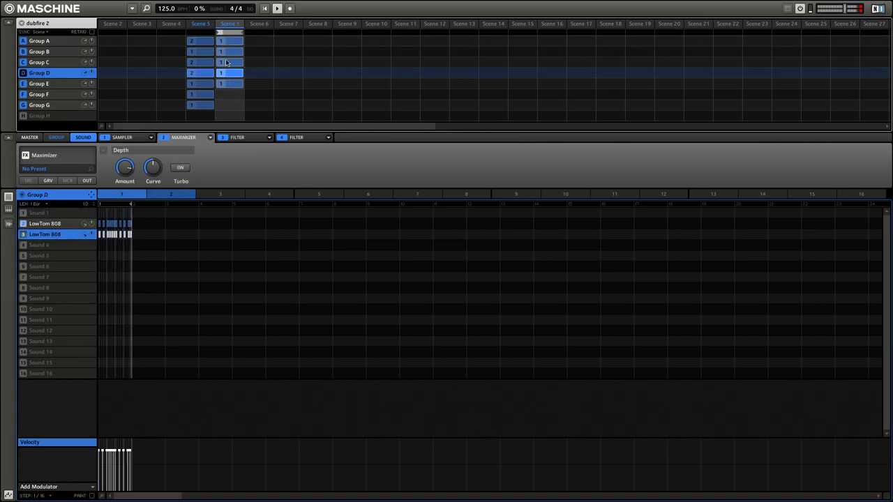
pyautogui.click(126, 137)
pyautogui.click(91, 150)
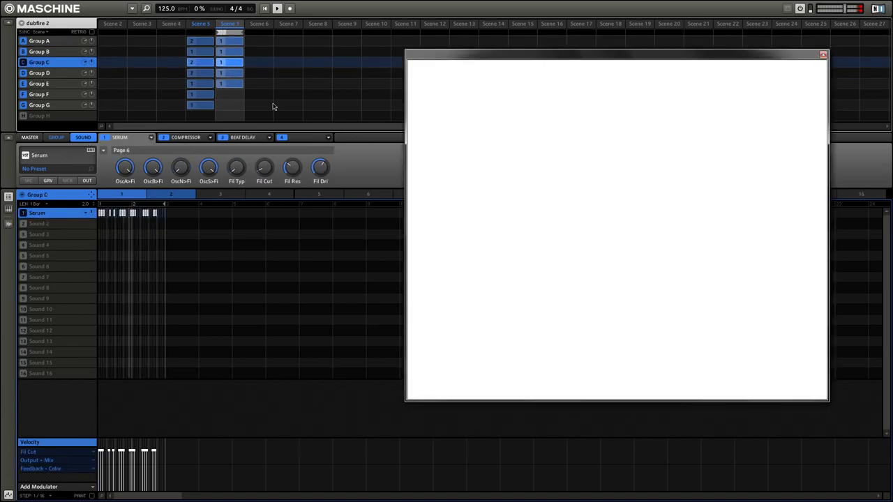